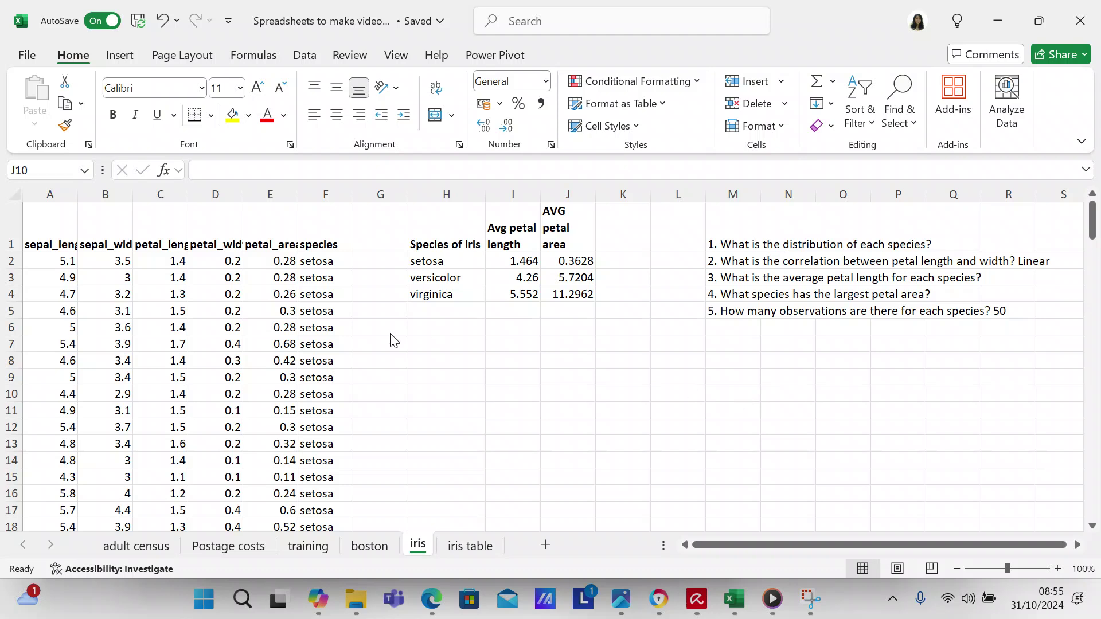
Examine the formulas behind the species list, average petal lengths and average petal areas in H2:J4 of the iris sheet.
{"action": "left_click", "coordinate": [171, 242]}
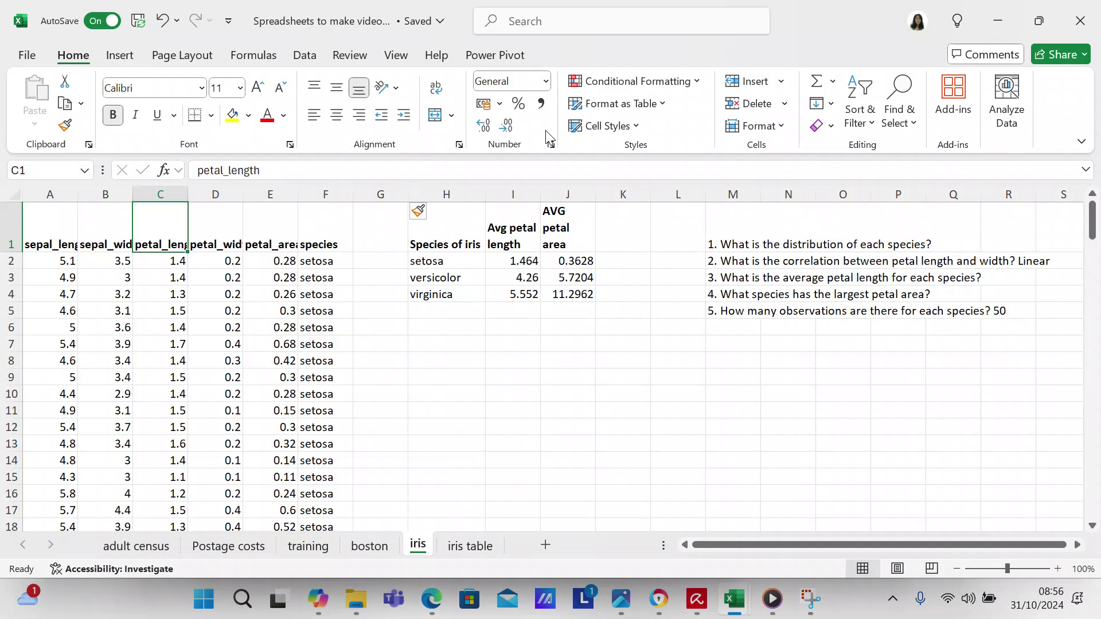
{"action": "left_click", "coordinate": [472, 261]}
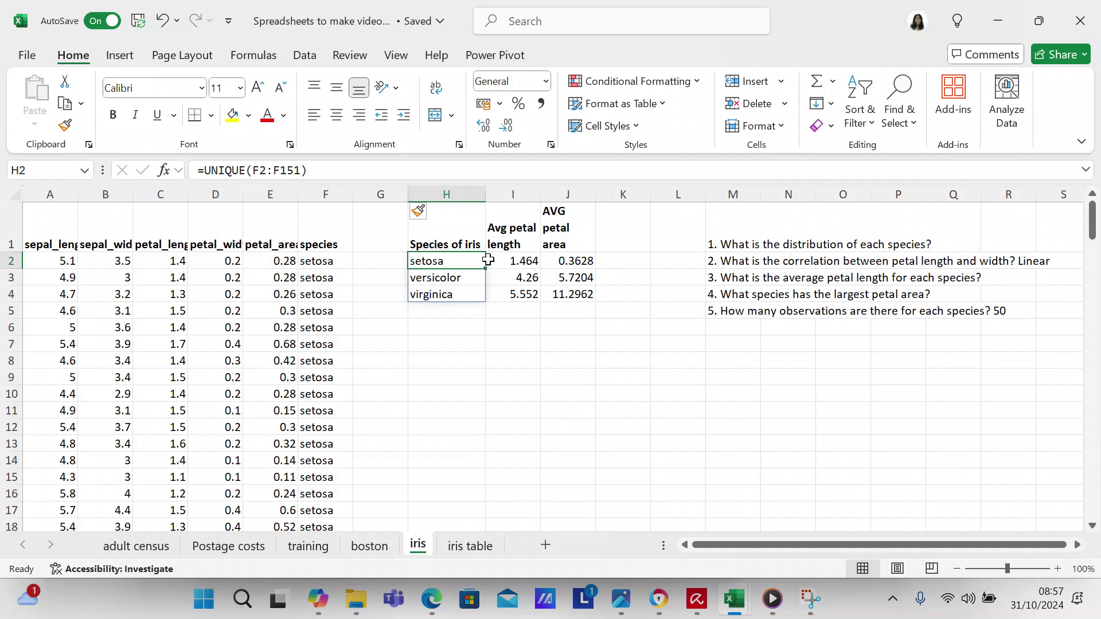
{"action": "left_click", "coordinate": [509, 261]}
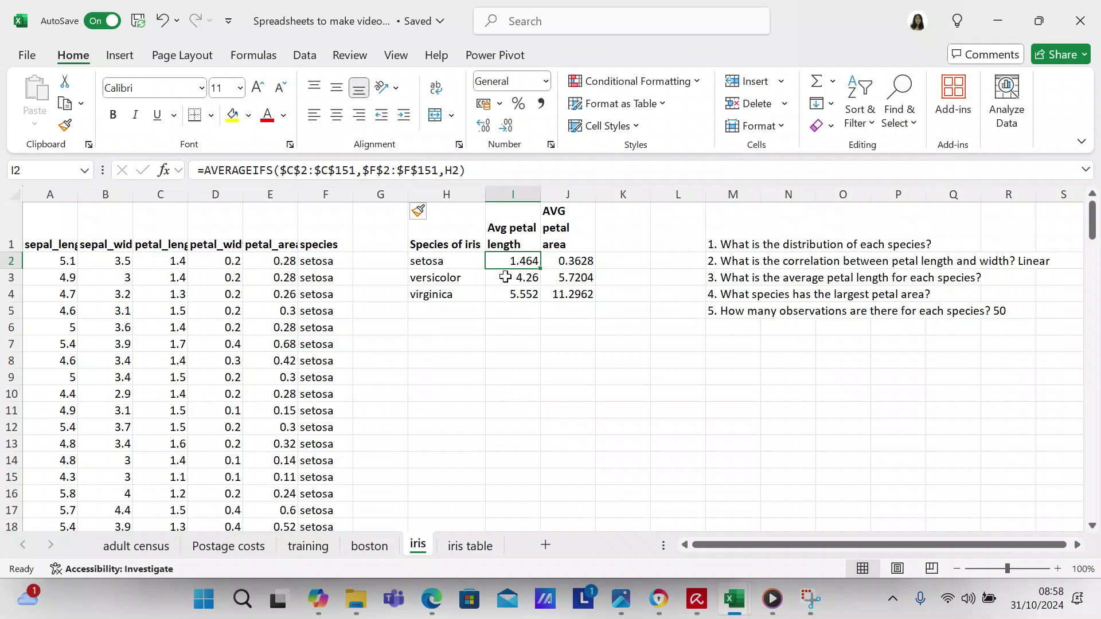
{"action": "left_click", "coordinate": [505, 277]}
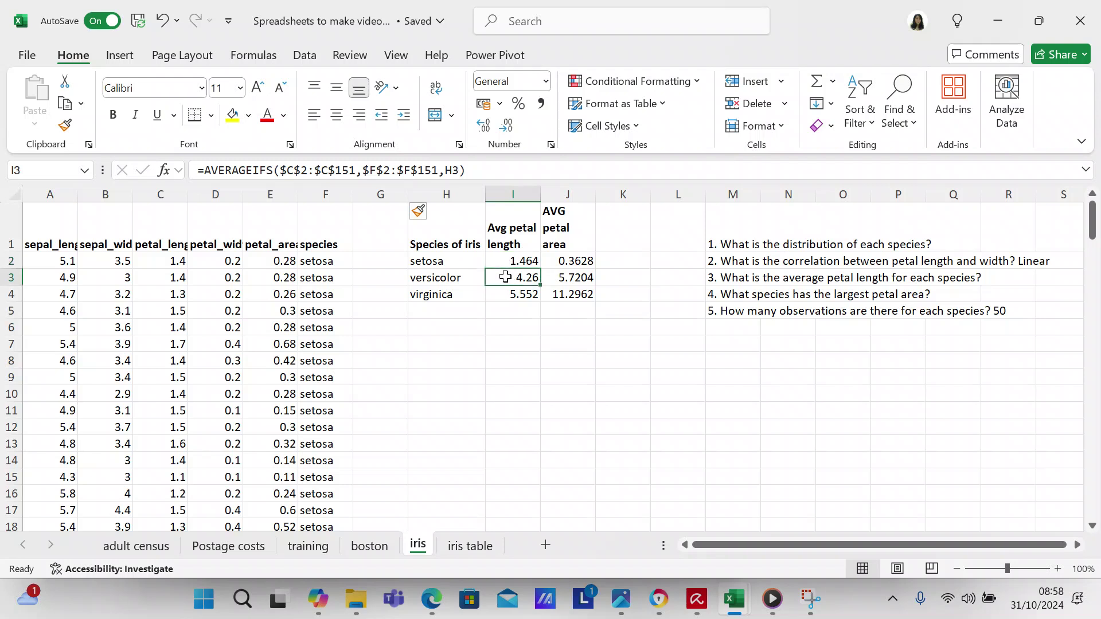
{"action": "left_click", "coordinate": [503, 292]}
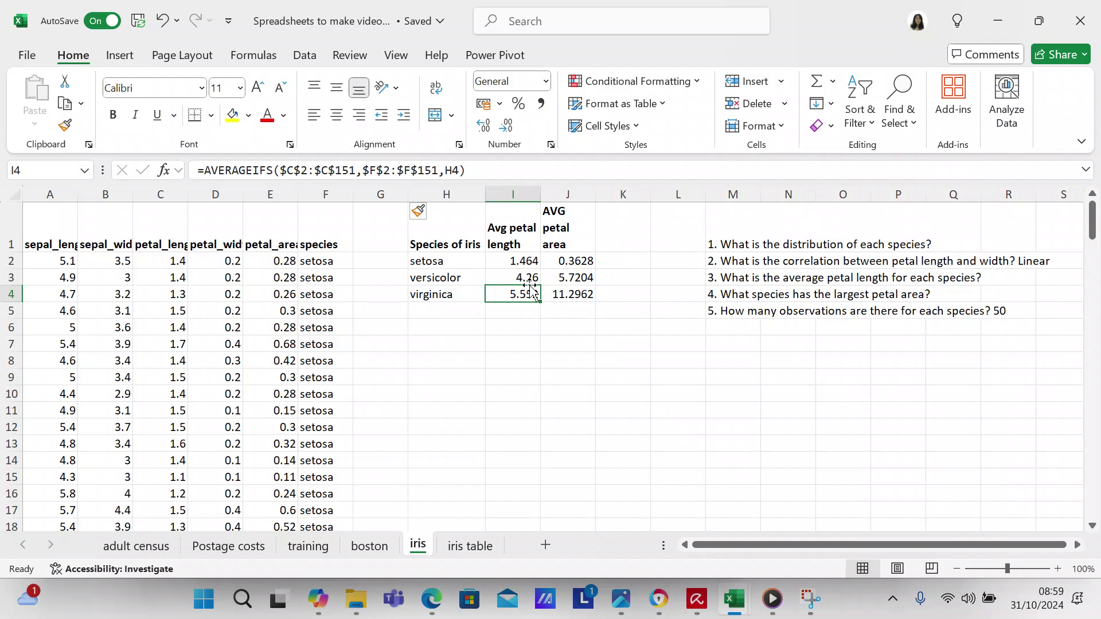
{"action": "left_click", "coordinate": [584, 263]}
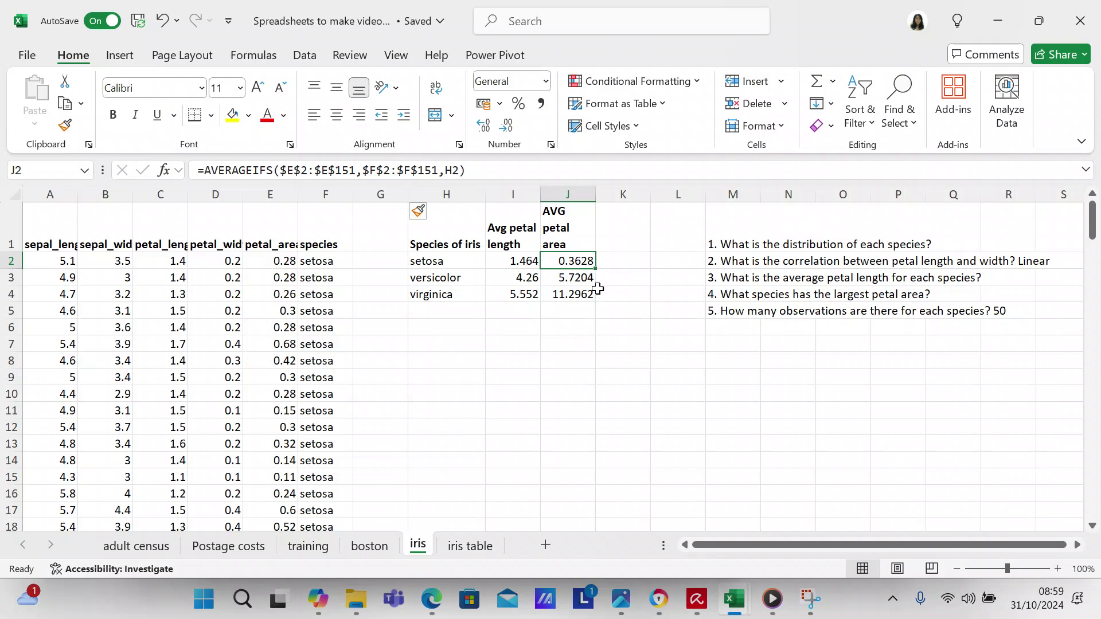
{"action": "left_click", "coordinate": [591, 280]}
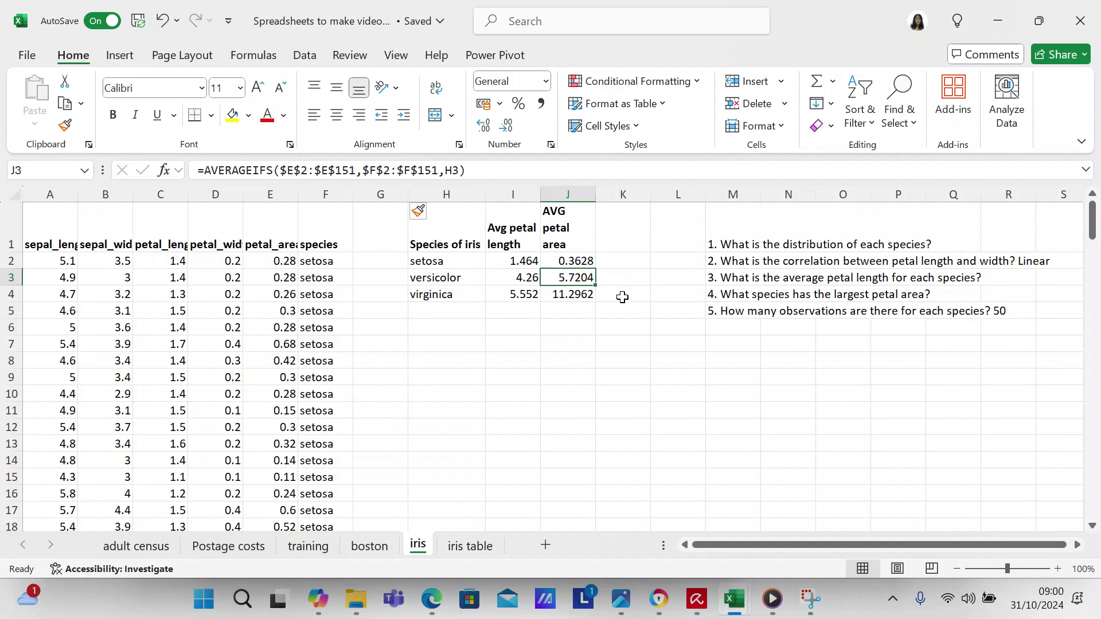
{"action": "left_click", "coordinate": [582, 295]}
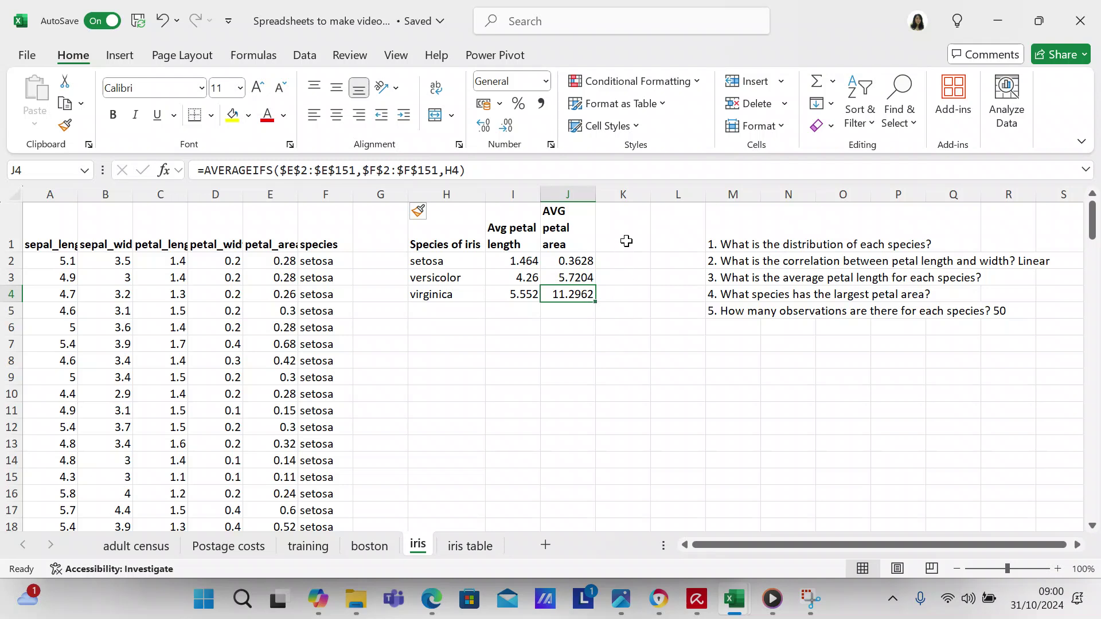
Enter the heading "Obs for each species" in cell K1, beside the average petal area column.
{"action": "left_click", "coordinate": [626, 241]}
{"action": "type", "text": "Obs"}
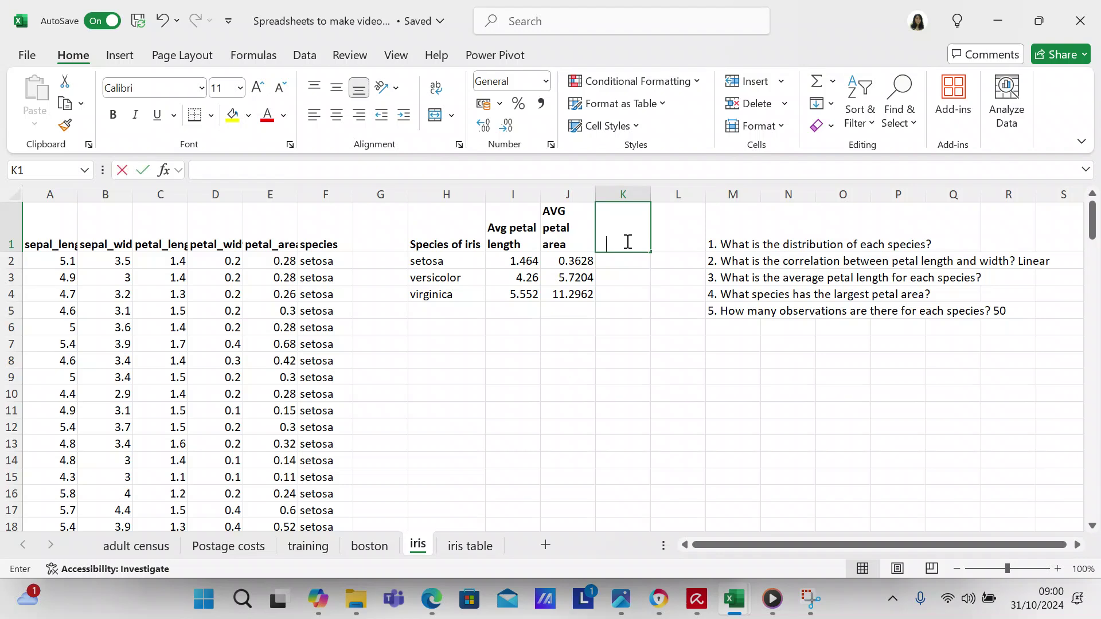
{"action": "type", "text": " for"}
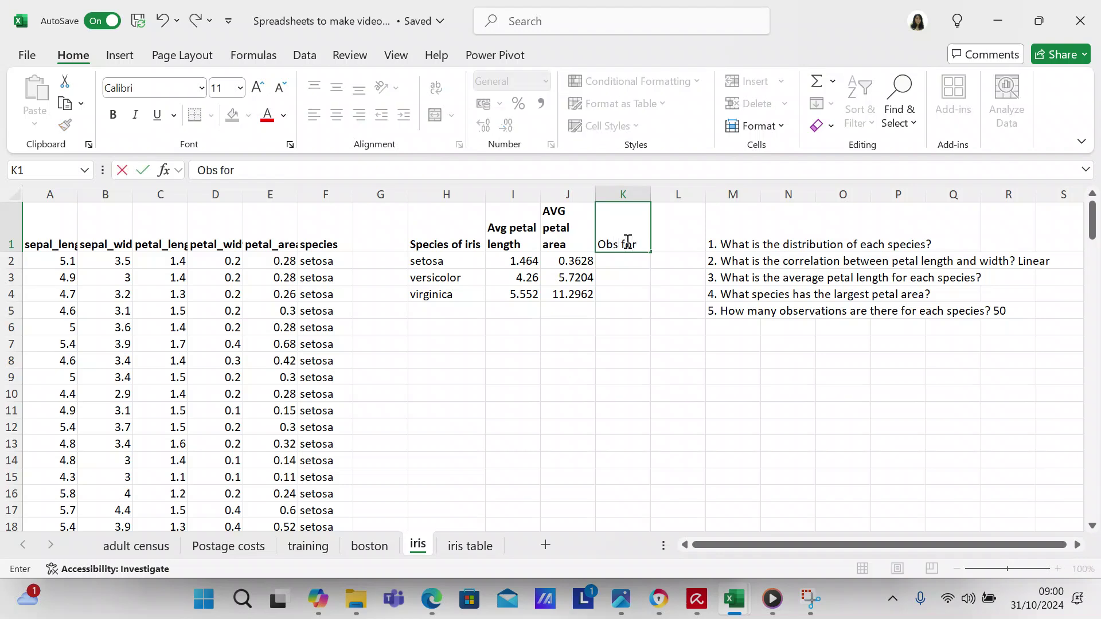
{"action": "type", "text": " each spec"}
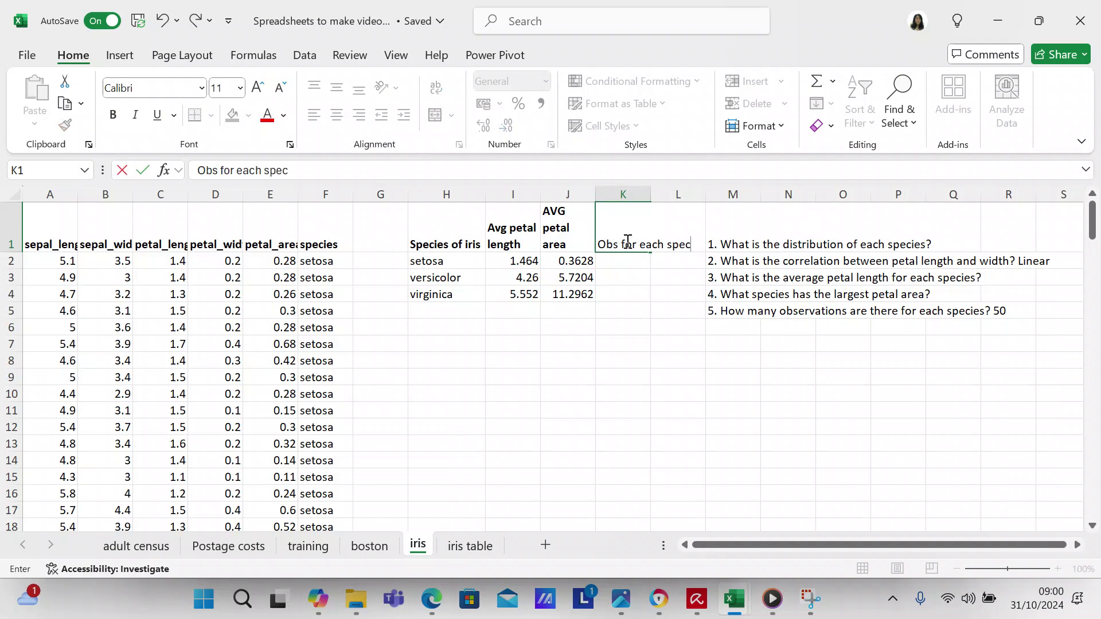
{"action": "type", "text": "ies"}
{"action": "left_click", "coordinate": [631, 282]}
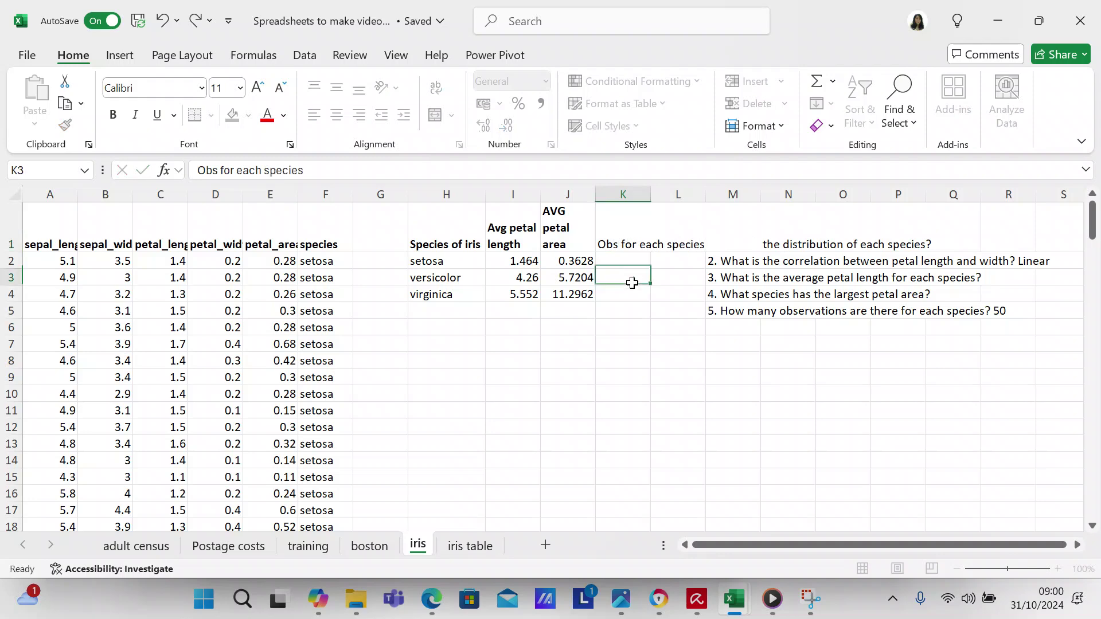
Copy the average petal area formula from J2 into K2.
{"action": "left_click", "coordinate": [622, 259]}
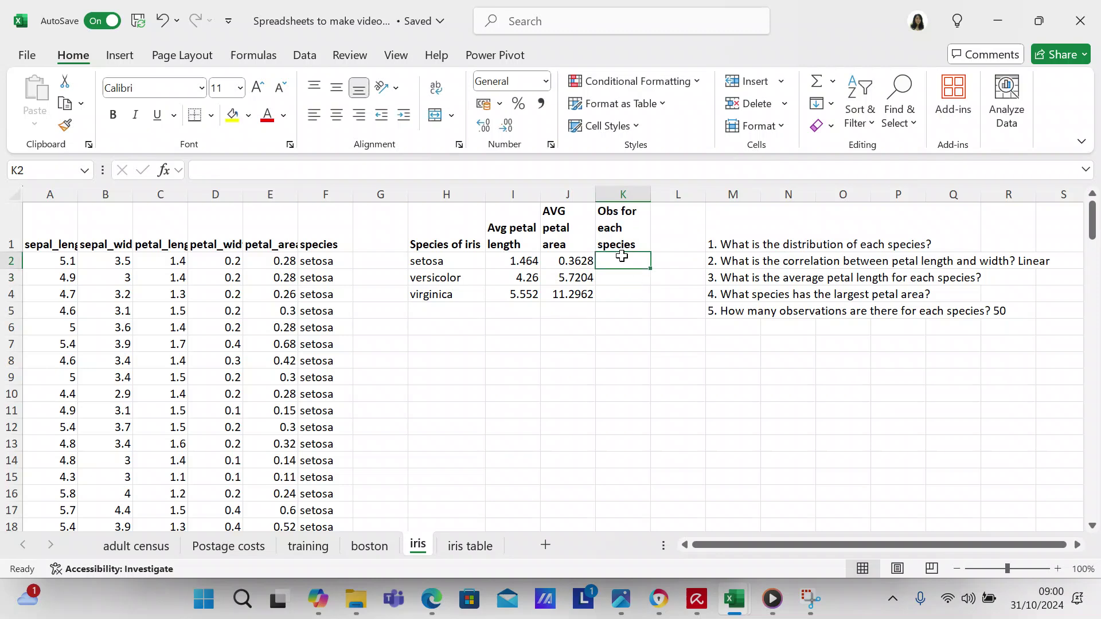
{"action": "left_click", "coordinate": [563, 259]}
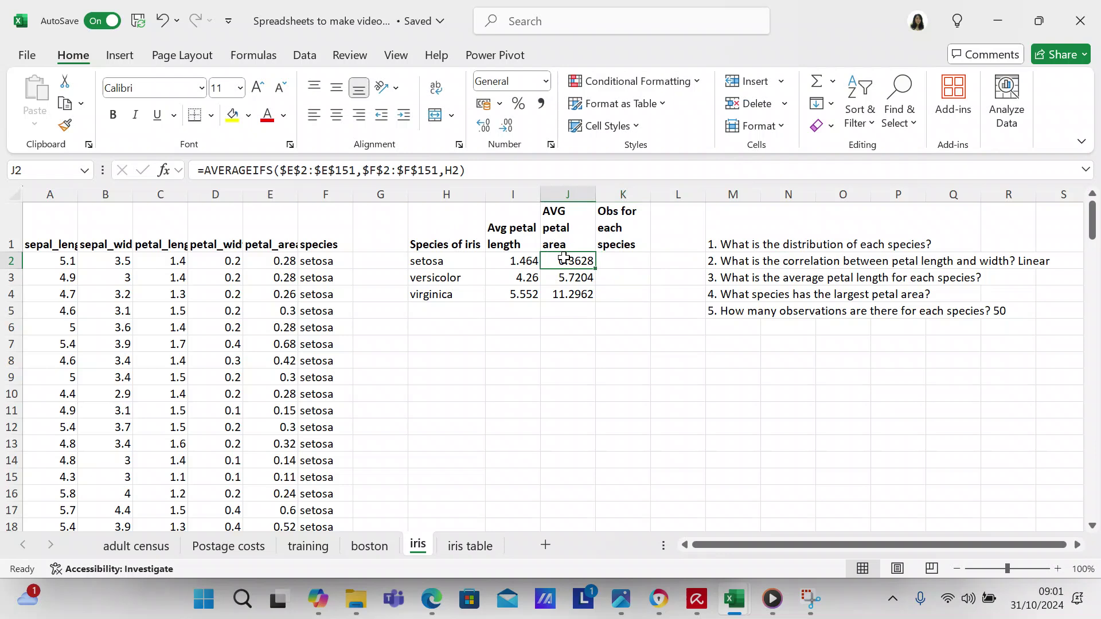
{"action": "key", "text": "ctrl+c"}
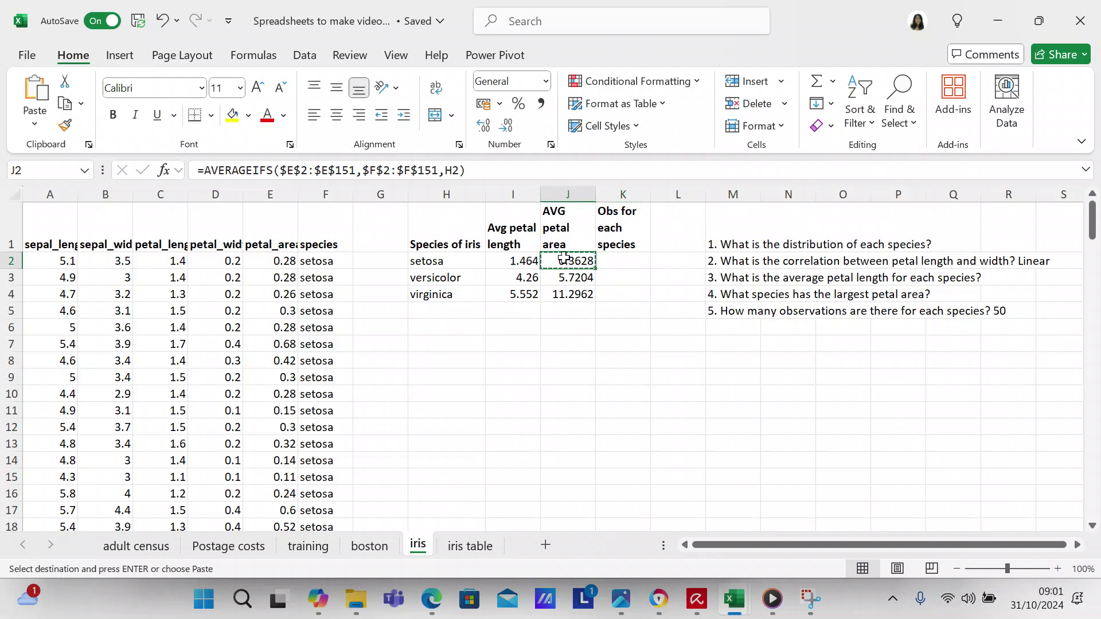
{"action": "left_click", "coordinate": [608, 258]}
{"action": "key", "text": "ctrl+v"}
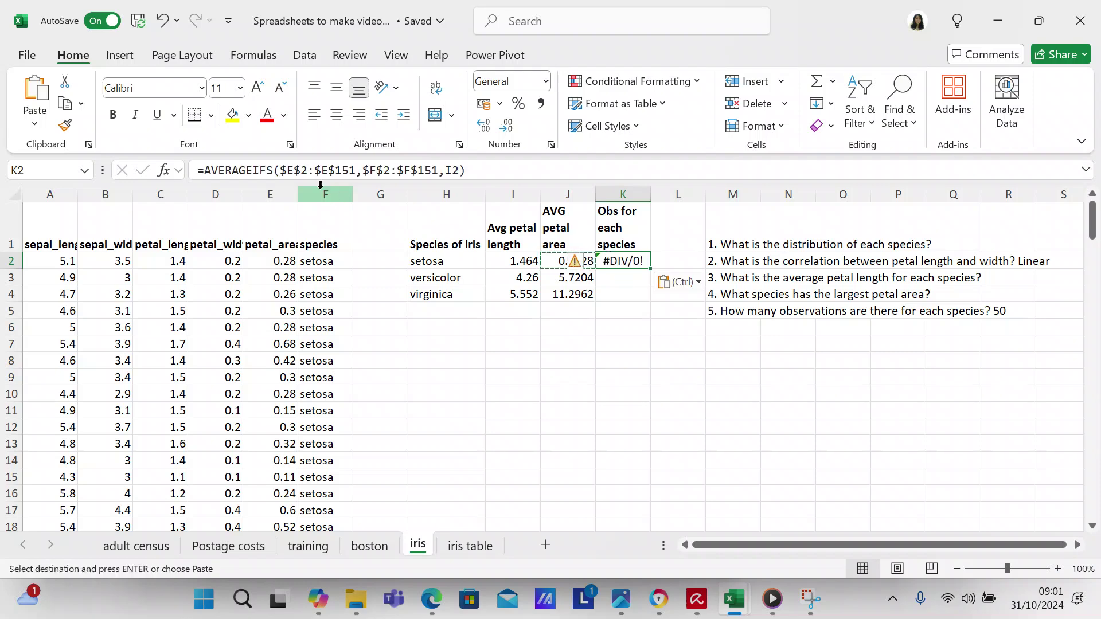
In the K2 formula, replace the AVERAGEIFS function with COUNTIFS and set the criterion reference to H2.
{"action": "left_click", "coordinate": [275, 171]}
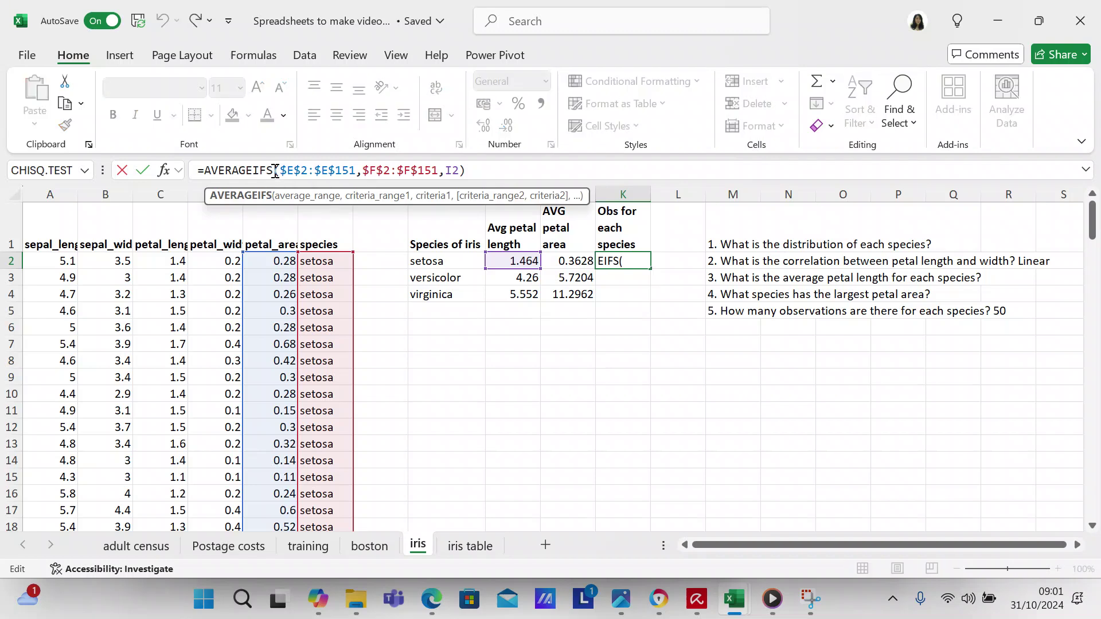
{"action": "key", "text": "BackSpace"}
{"action": "key", "text": "BackSpace"}
{"action": "key", "text": "BackSpace"}
{"action": "key", "text": "BackSpace"}
{"action": "key", "text": "BackSpace"}
{"action": "key", "text": "BackSpace"}
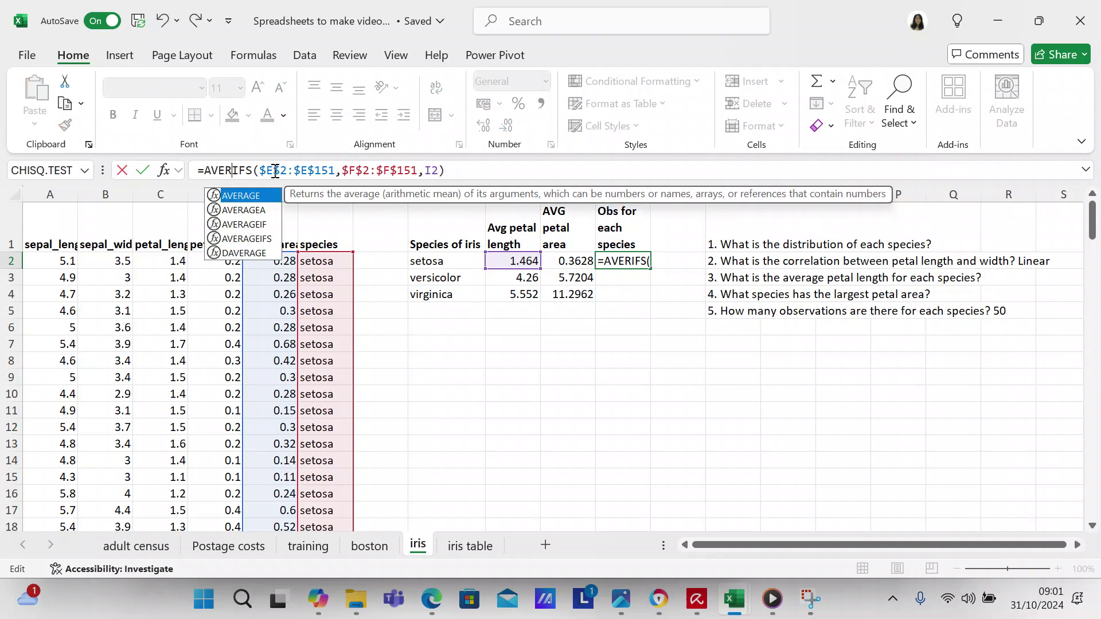
{"action": "key", "text": "BackSpace"}
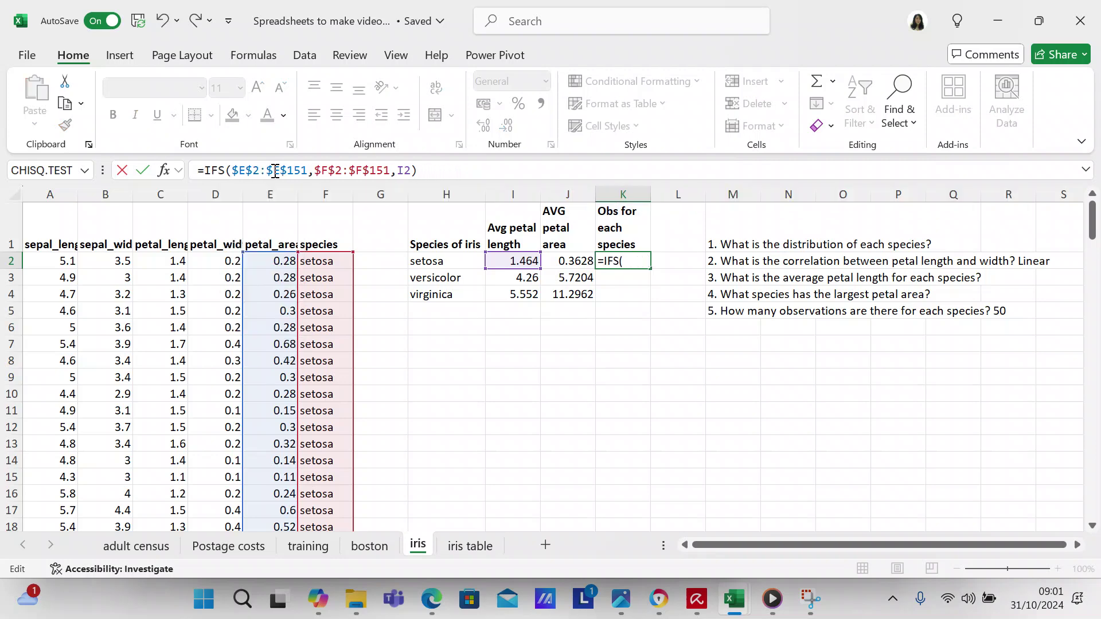
{"action": "type", "text": "count"}
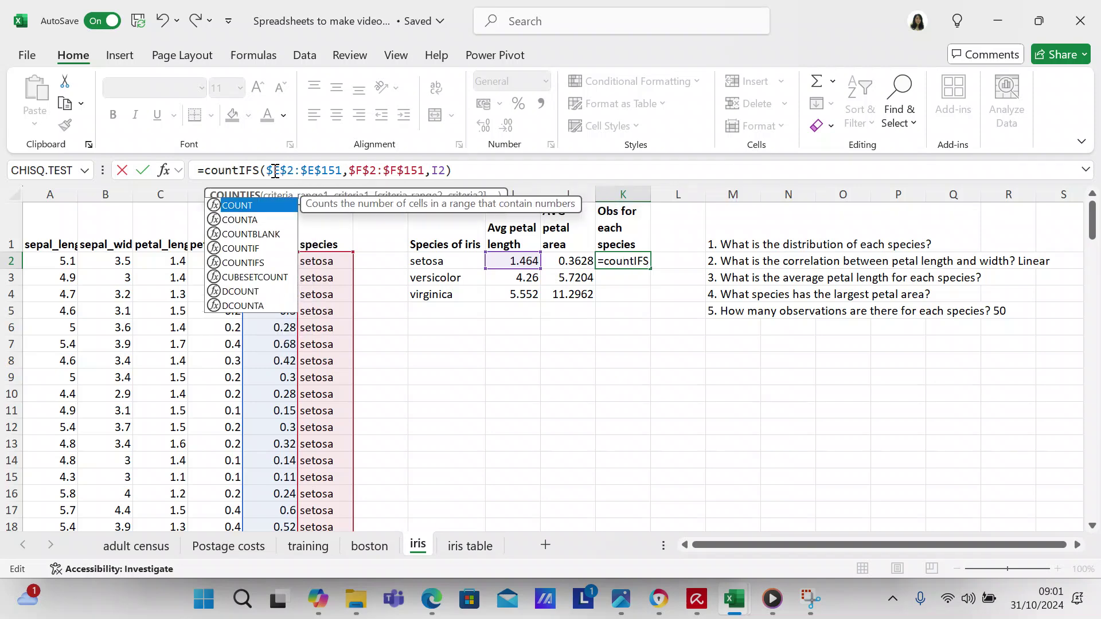
{"action": "left_click", "coordinate": [439, 173]}
{"action": "key", "text": "BackSpace"}
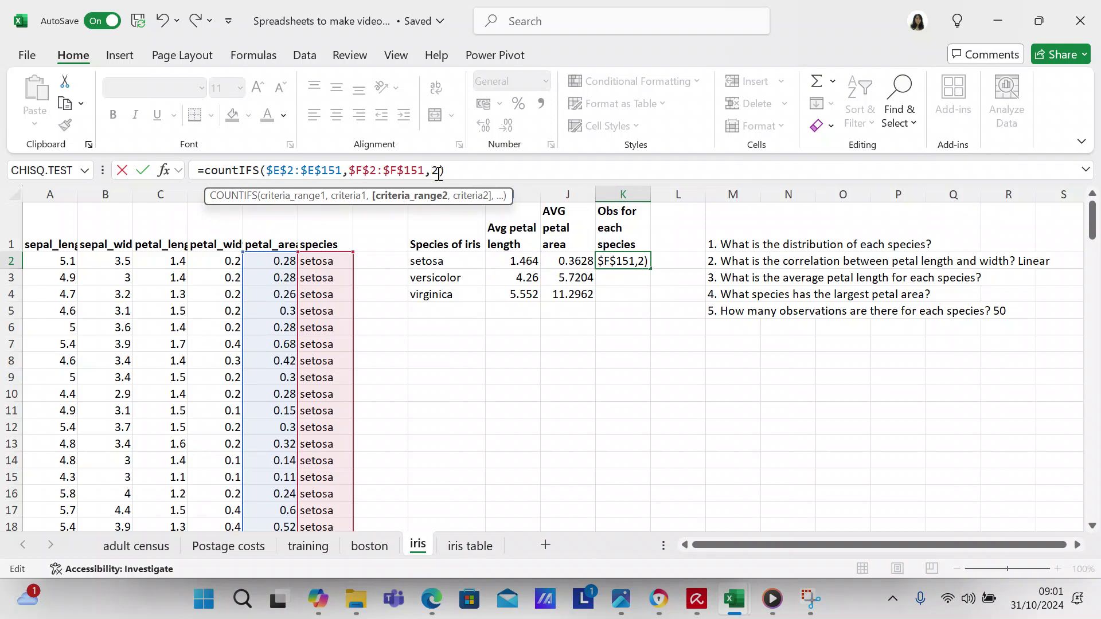
{"action": "type", "text": "h"}
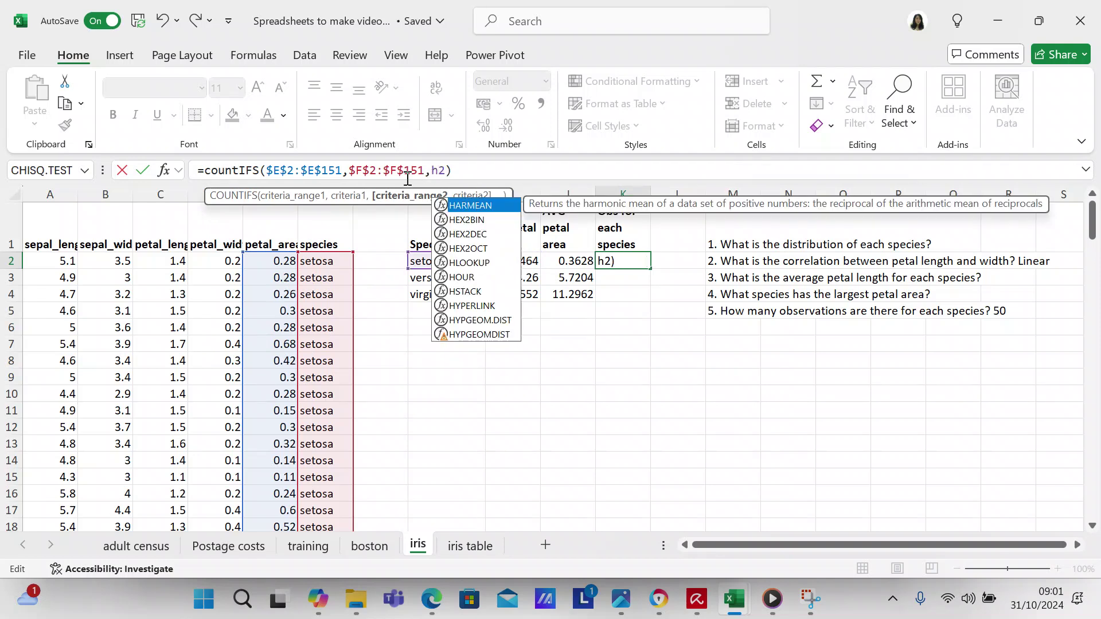
Remove the $E$2:$E$151 range from the K2 formula so that it reads =COUNTIFS($F$2:$F$151,H2).
{"action": "left_click", "coordinate": [346, 176]}
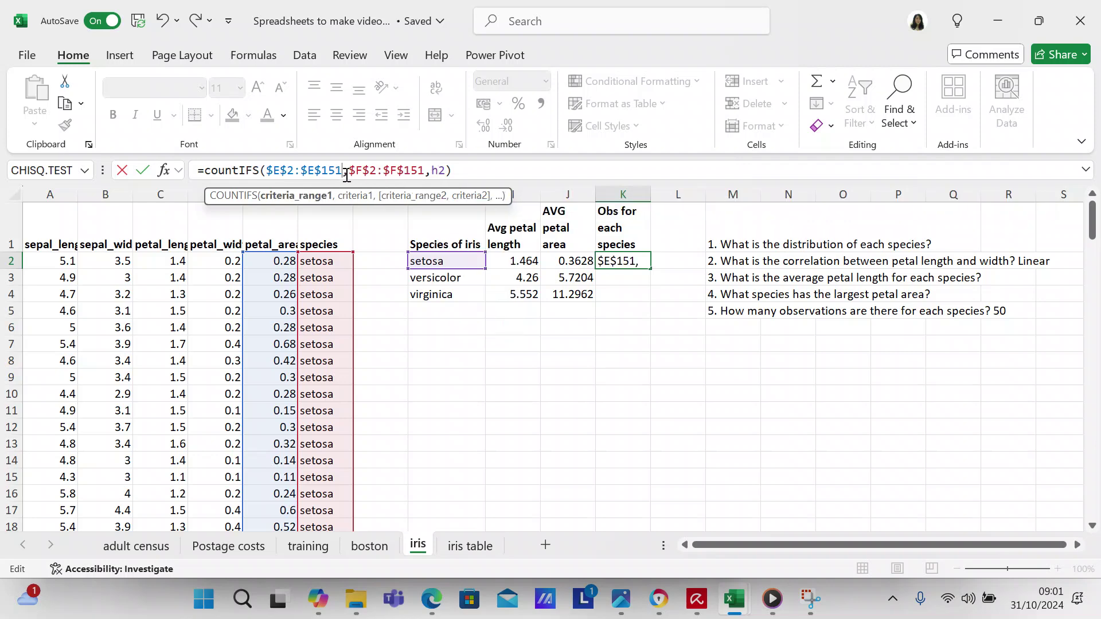
{"action": "key", "text": "BackSpace"}
{"action": "key", "text": "BackSpace"}
{"action": "key", "text": "BackSpace"}
{"action": "key", "text": "BackSpace"}
{"action": "key", "text": "BackSpace"}
{"action": "key", "text": "BackSpace"}
{"action": "key", "text": "BackSpace"}
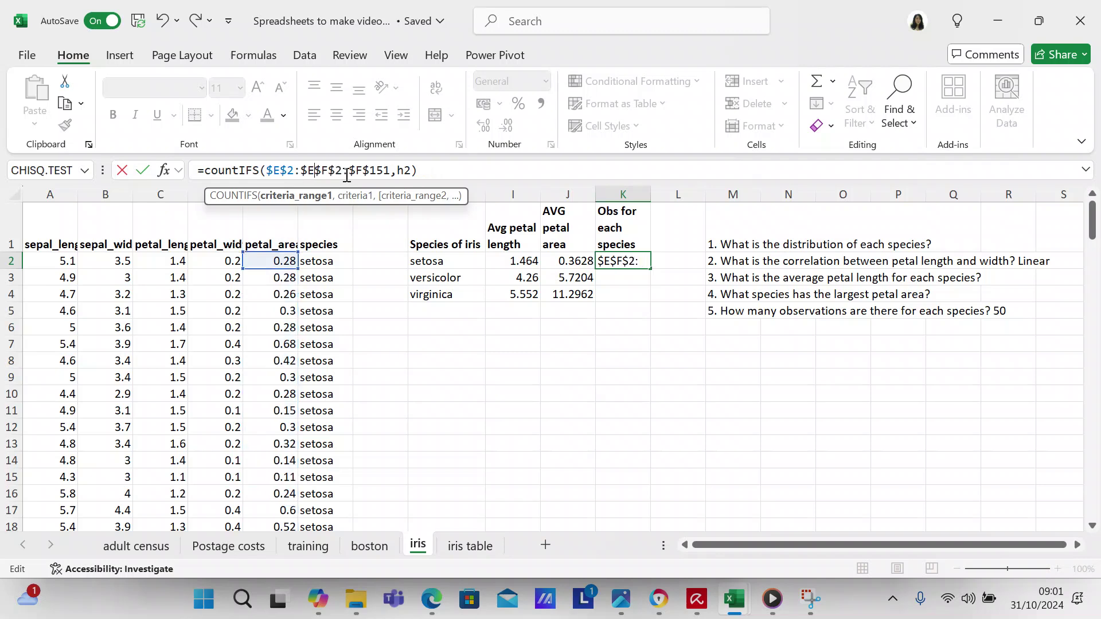
{"action": "key", "text": "BackSpace"}
{"action": "key", "text": "BackSpace"}
{"action": "key", "text": "BackSpace"}
{"action": "key", "text": "BackSpace"}
{"action": "key", "text": "BackSpace"}
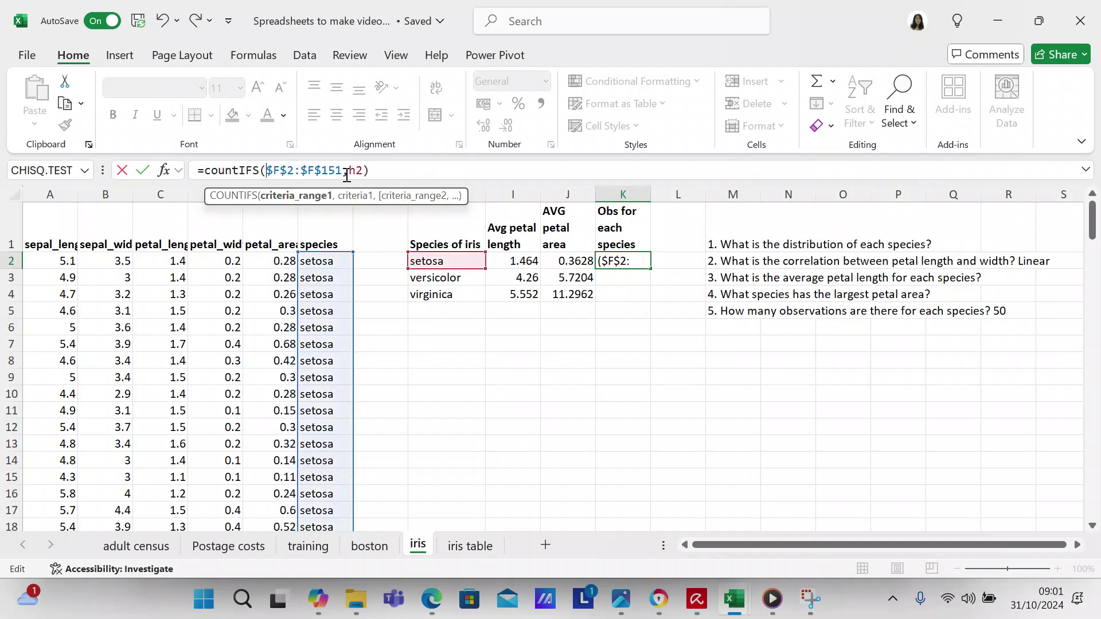
{"action": "left_click", "coordinate": [377, 172]}
{"action": "key", "text": "Return"}
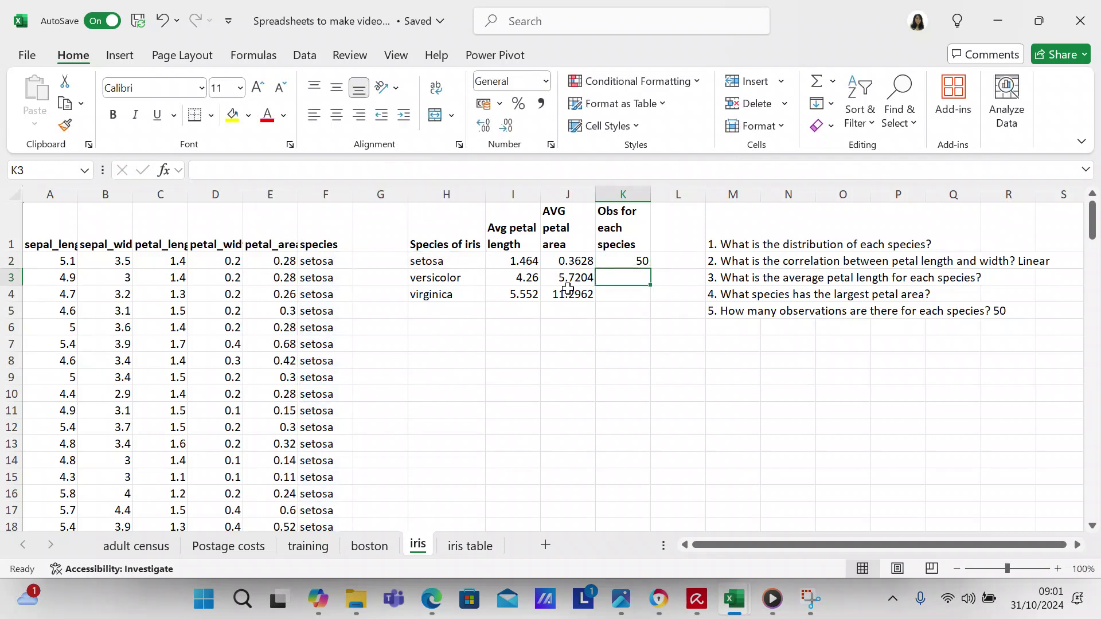
Copy the COUNTIFS formula from K2 into K3 and K4 for versicolor and virginica.
{"action": "left_click", "coordinate": [606, 262]}
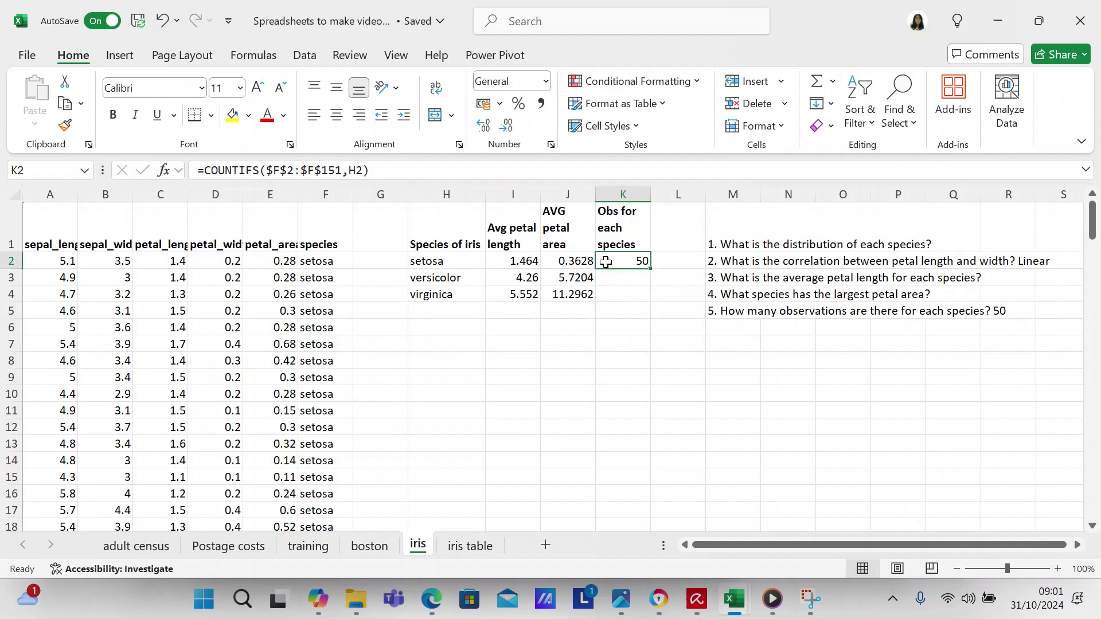
{"action": "key", "text": "ctrl+c"}
{"action": "left_click", "coordinate": [613, 278]}
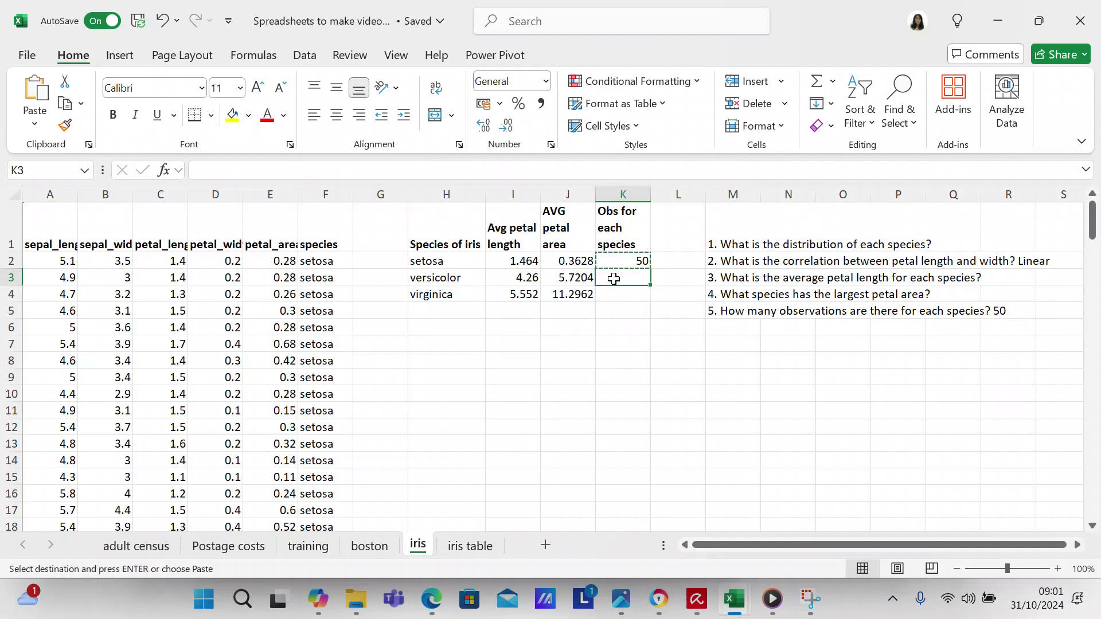
{"action": "key", "text": "ctrl+v"}
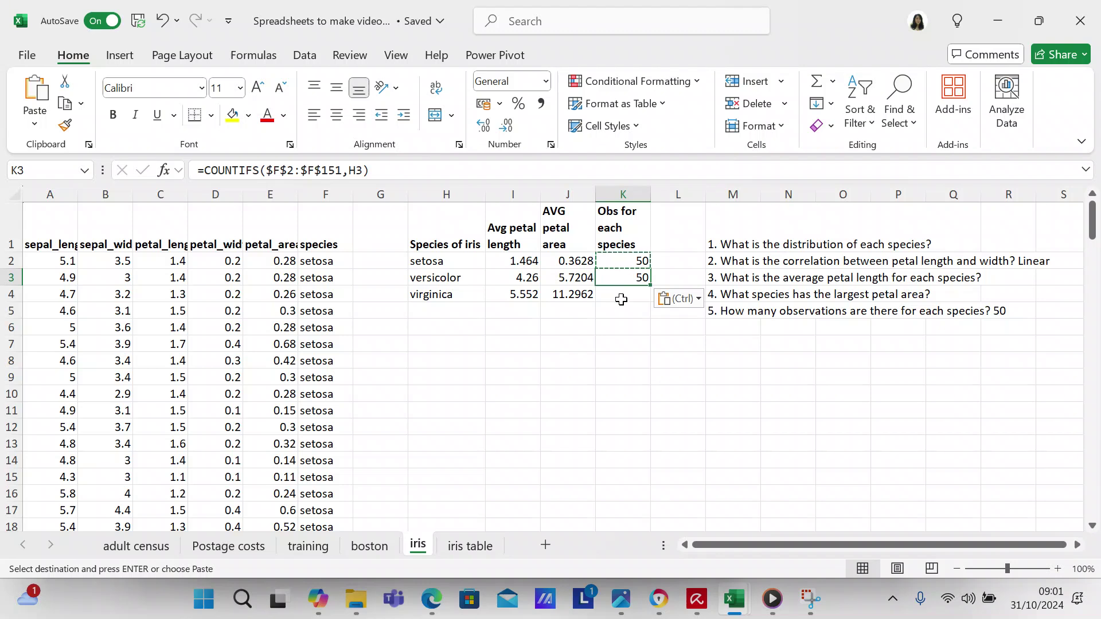
{"action": "left_click", "coordinate": [621, 300]}
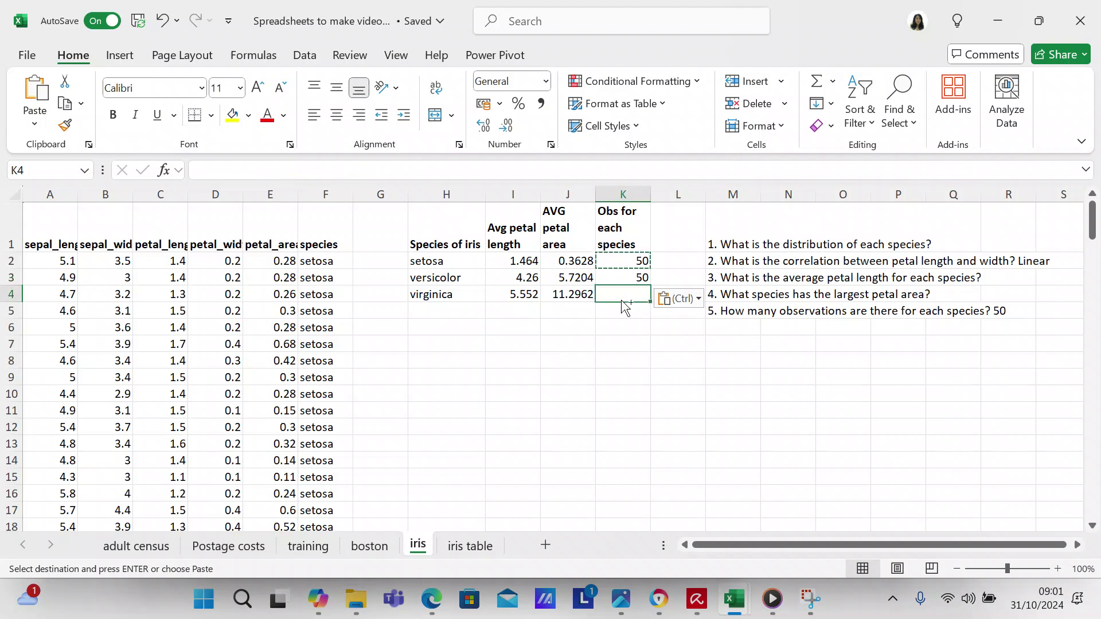
{"action": "key", "text": "ctrl+v"}
{"action": "left_click", "coordinate": [621, 347]}
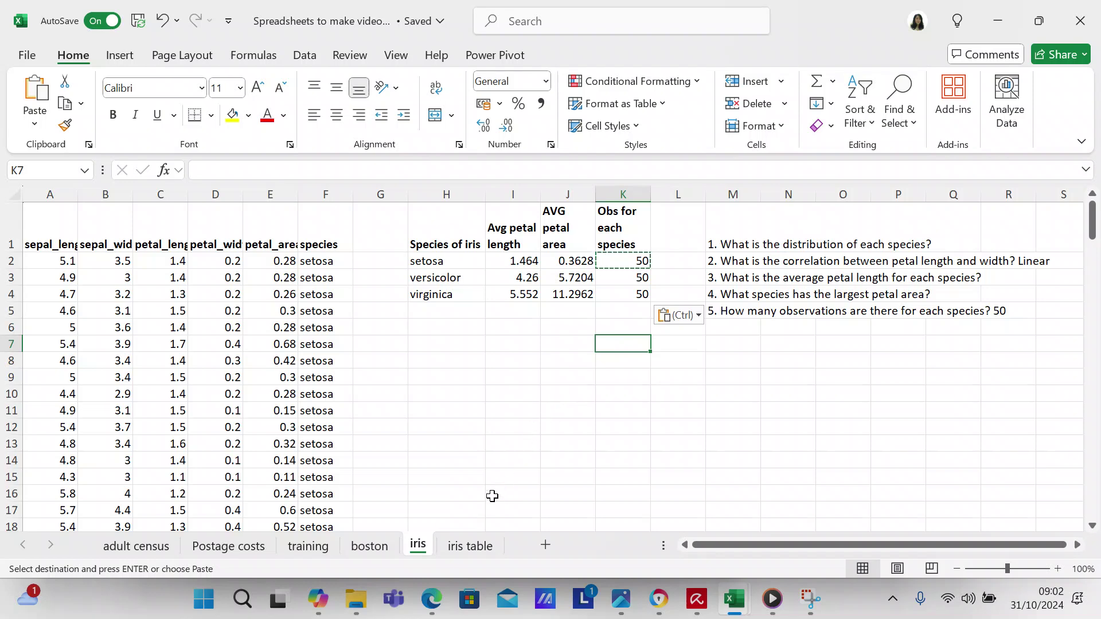
On the iris table sheet, examine the available table formatting styles for the dataset down to the Dark group.
{"action": "left_click", "coordinate": [470, 546]}
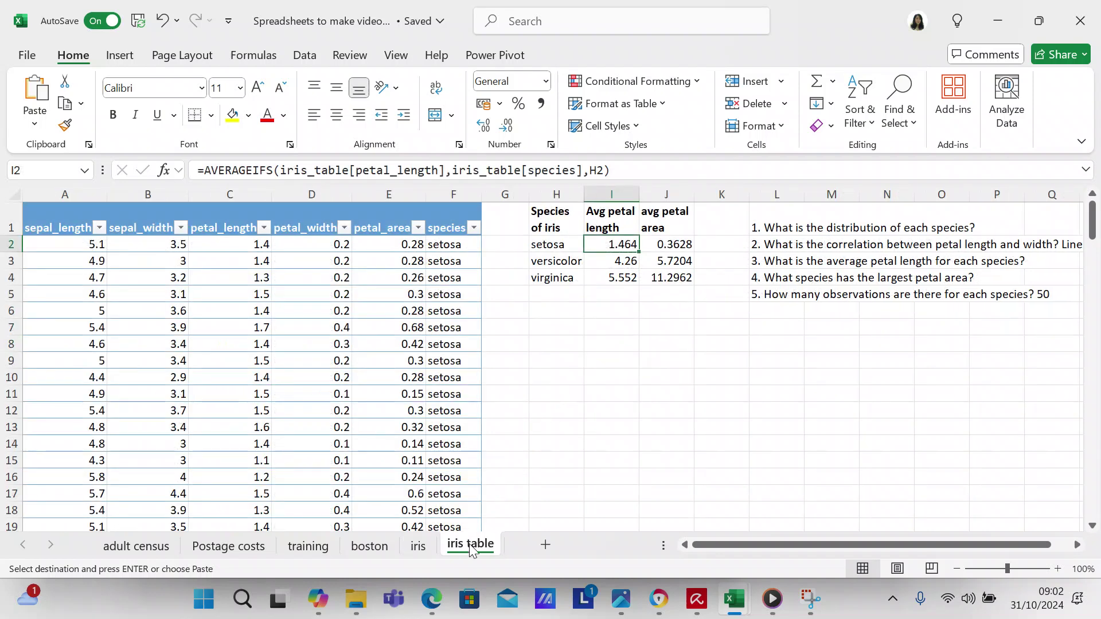
{"action": "left_click", "coordinate": [753, 442]}
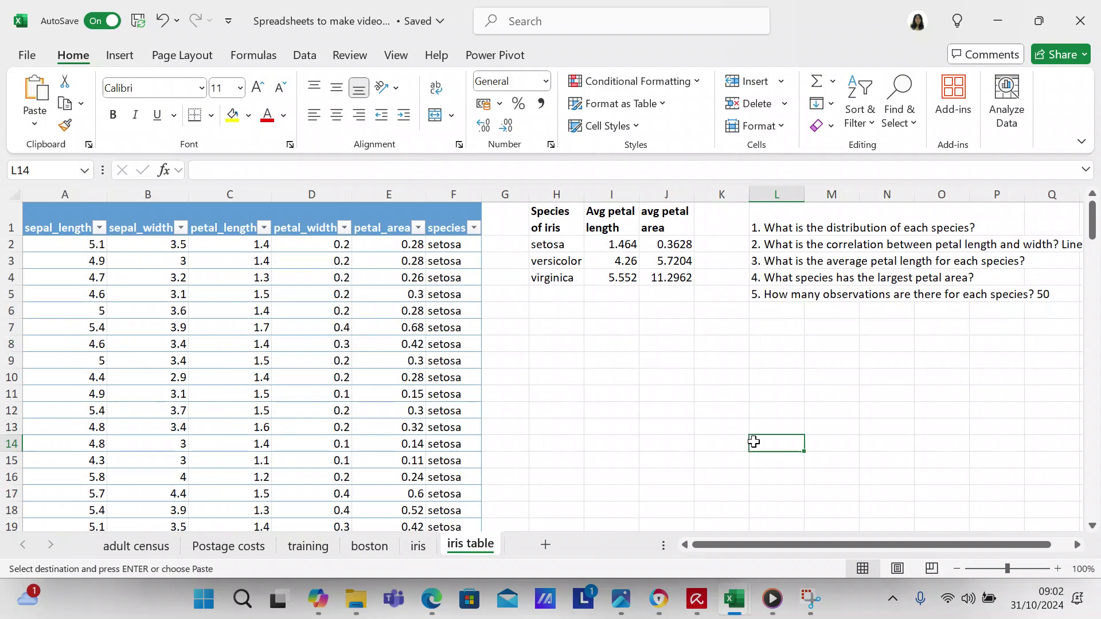
{"action": "left_click", "coordinate": [255, 248]}
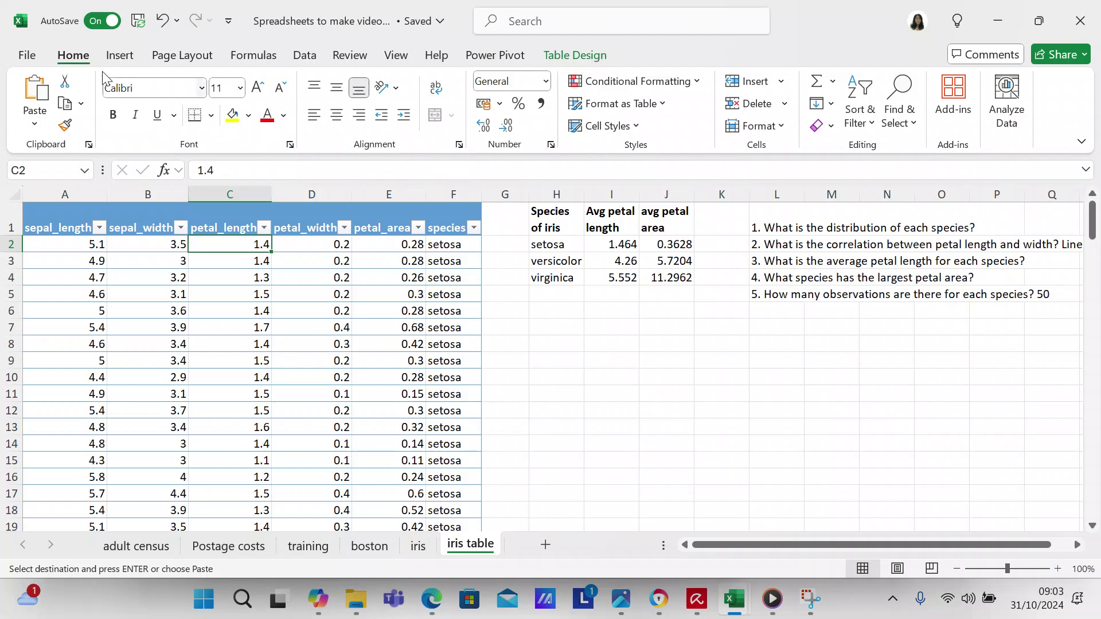
{"action": "left_click", "coordinate": [663, 106]}
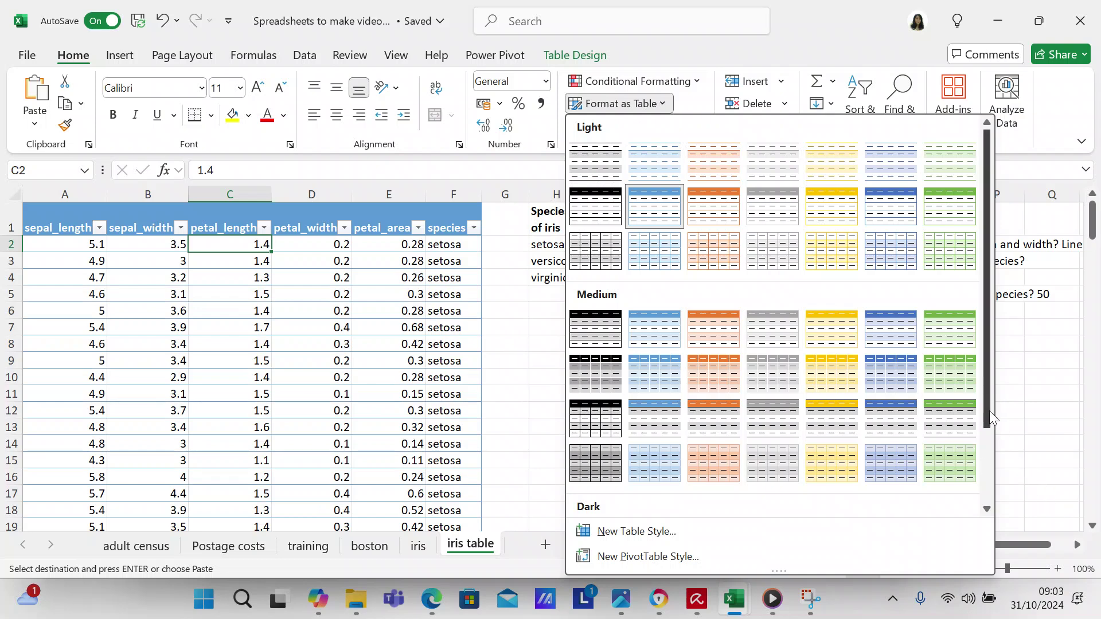
{"action": "left_click_drag", "start_coordinate": [990, 418], "coordinate": [990, 493]}
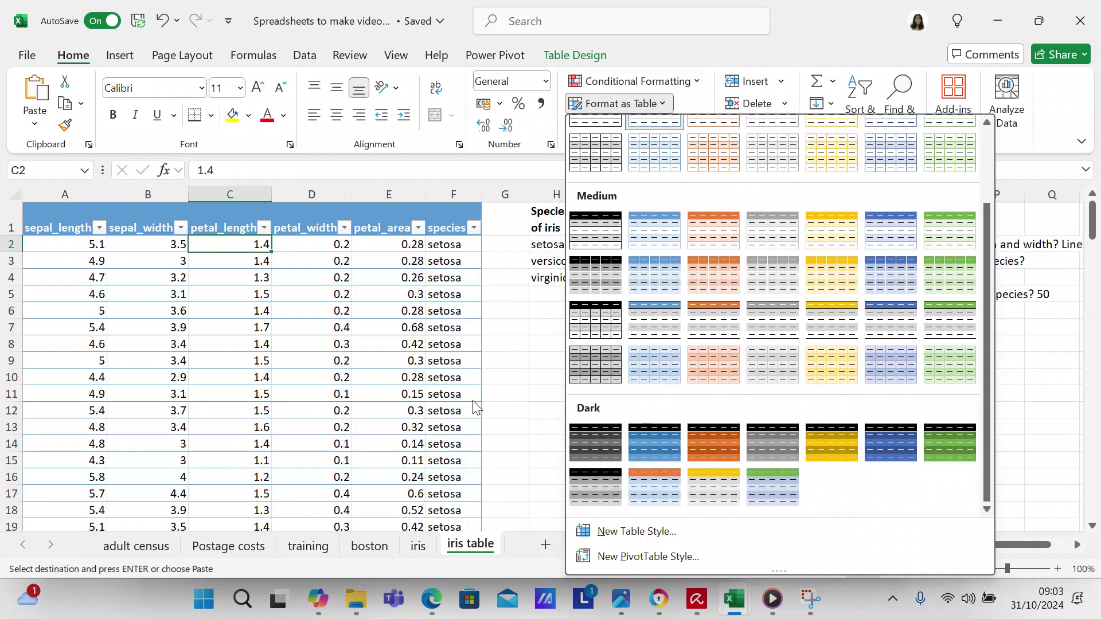
{"action": "key", "text": "Escape"}
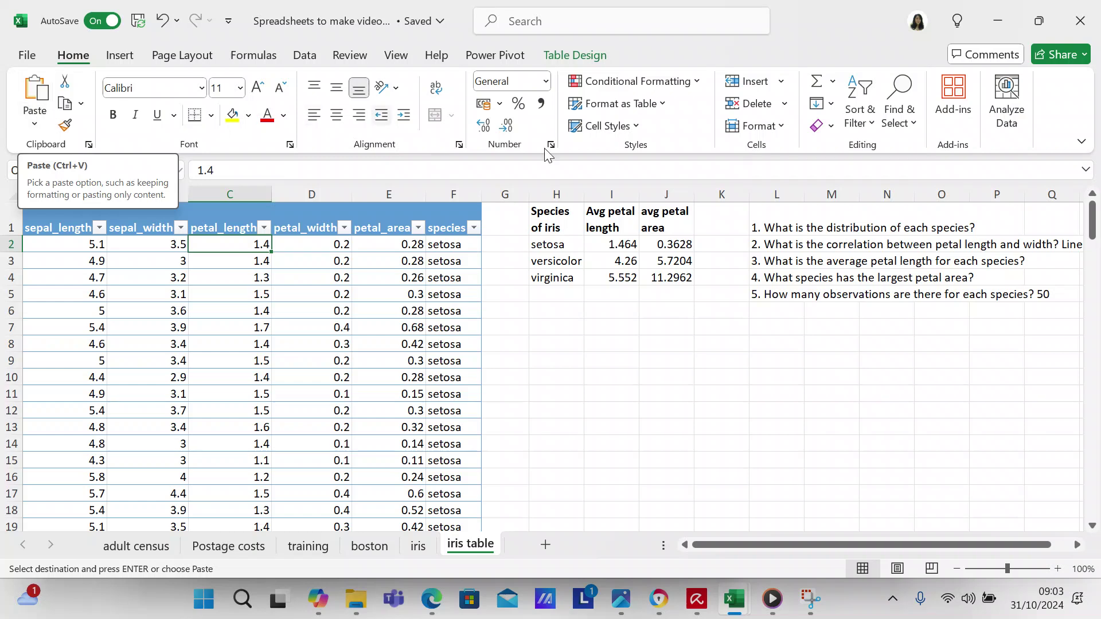
Enter the column header "Obs each species" in cell K1 of the summary.
{"action": "left_click", "coordinate": [715, 224]}
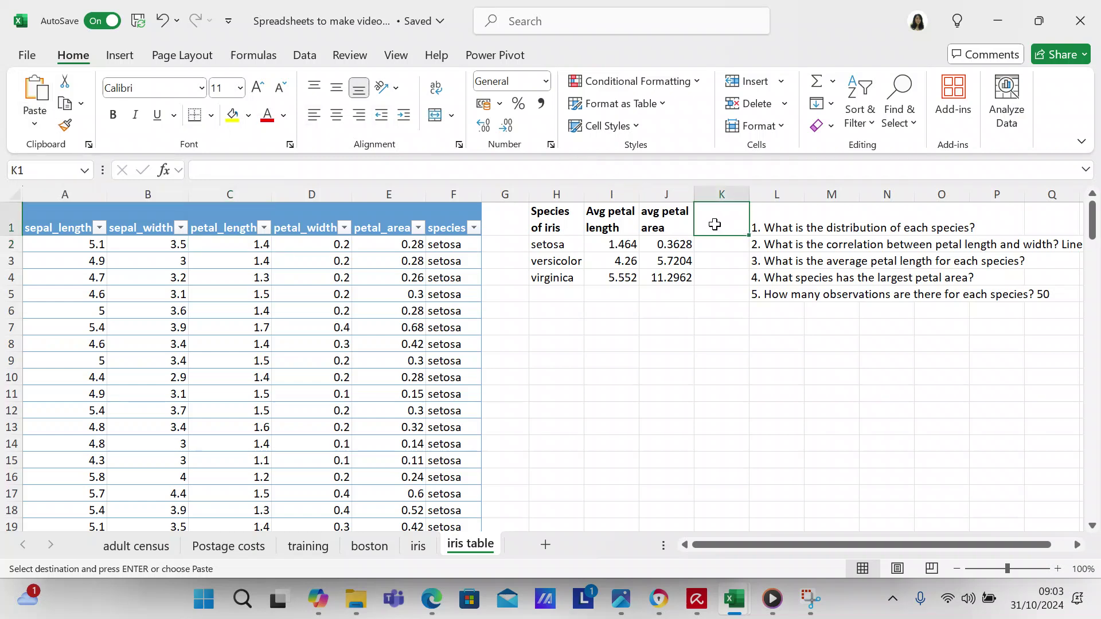
{"action": "type", "text": "Num"}
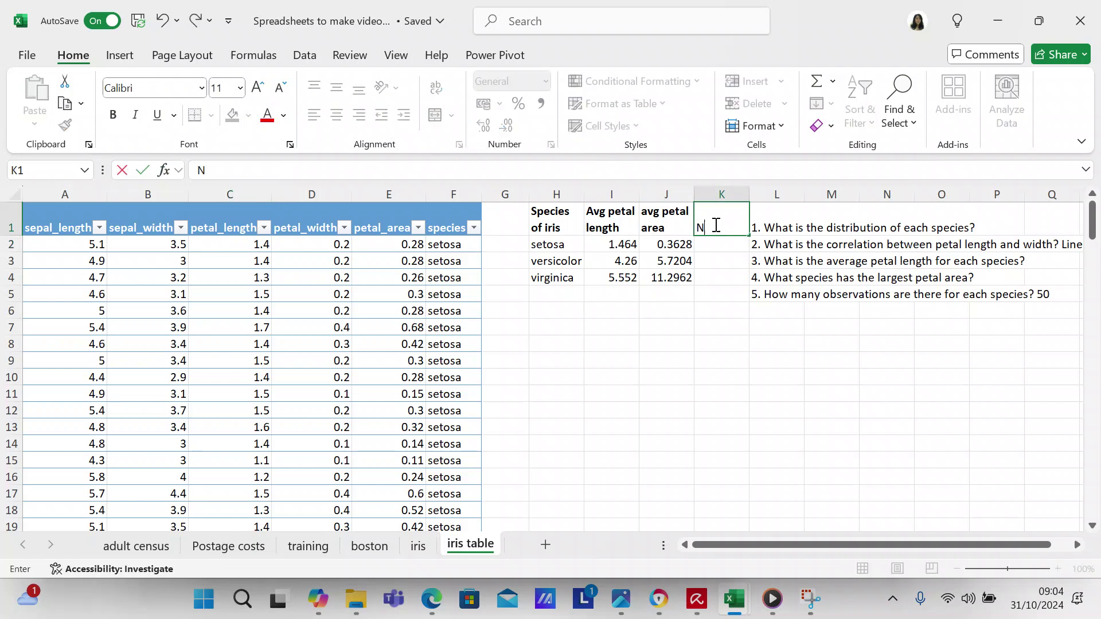
{"action": "key", "text": "BackSpace"}
{"action": "key", "text": "BackSpace"}
{"action": "key", "text": "BackSpace"}
{"action": "type", "text": "Obs each sp"}
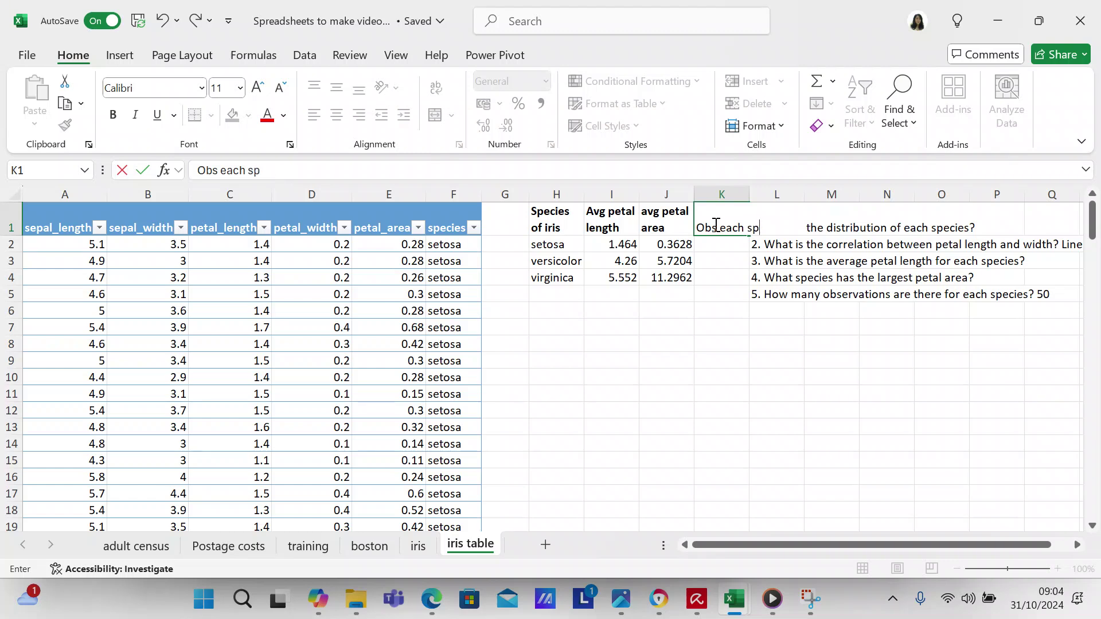
{"action": "type", "text": "ecies"}
{"action": "left_click", "coordinate": [718, 243]}
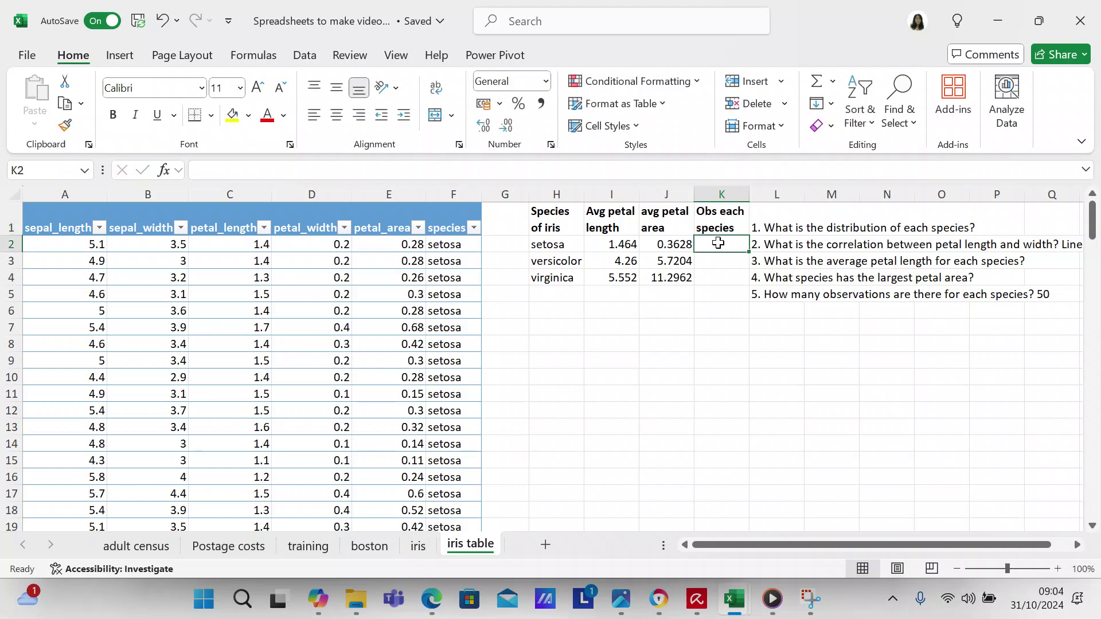
Copy the setosa average petal area formula from J2 into K2.
{"action": "left_click", "coordinate": [685, 244]}
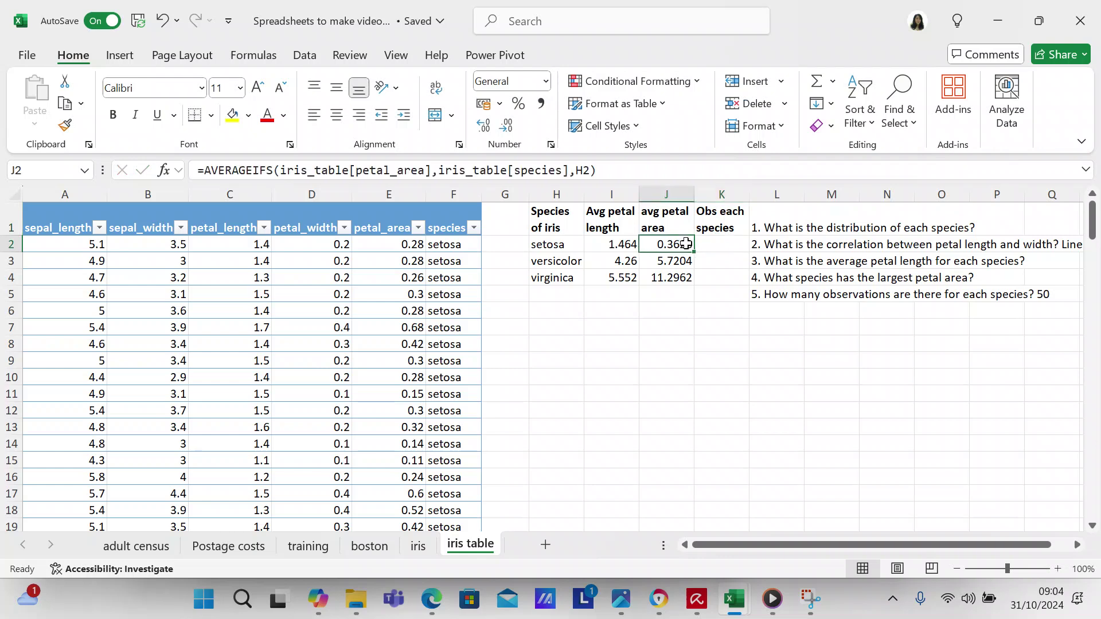
{"action": "key", "text": "ctrl+c"}
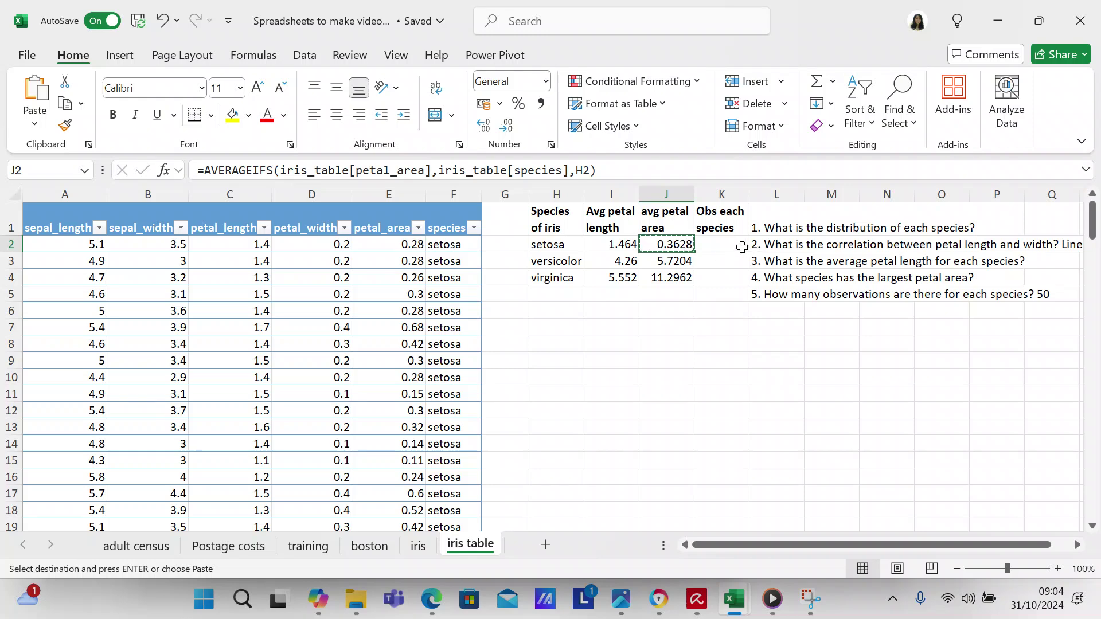
{"action": "left_click", "coordinate": [741, 246]}
{"action": "key", "text": "ctrl+v"}
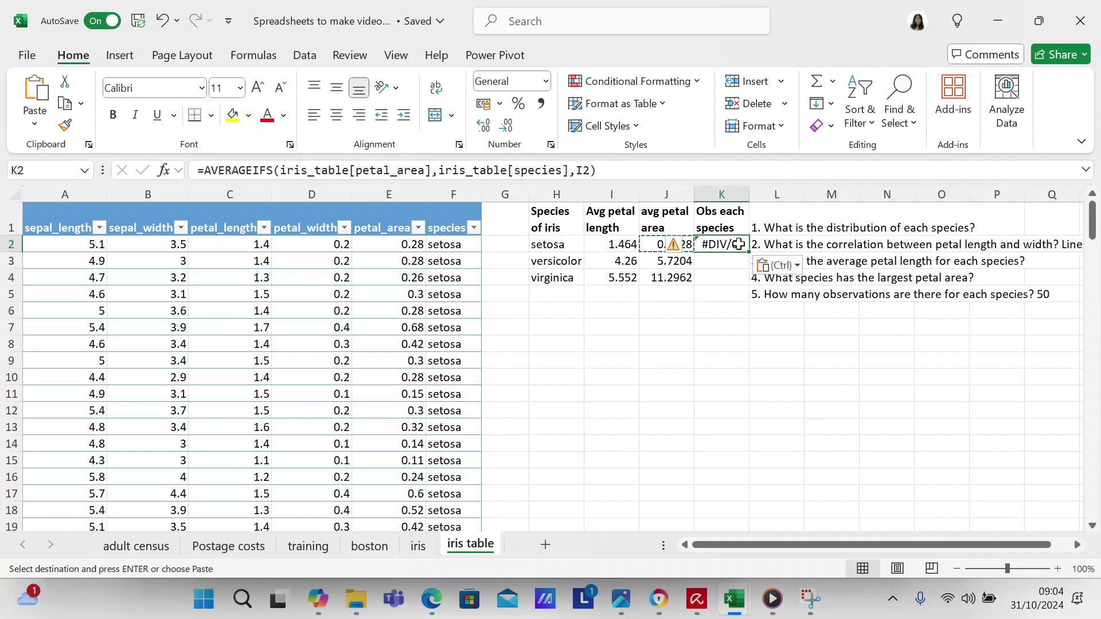
Replace the AVERAGEIFS function in the K2 formula with COUNTIFS.
{"action": "left_click", "coordinate": [274, 170]}
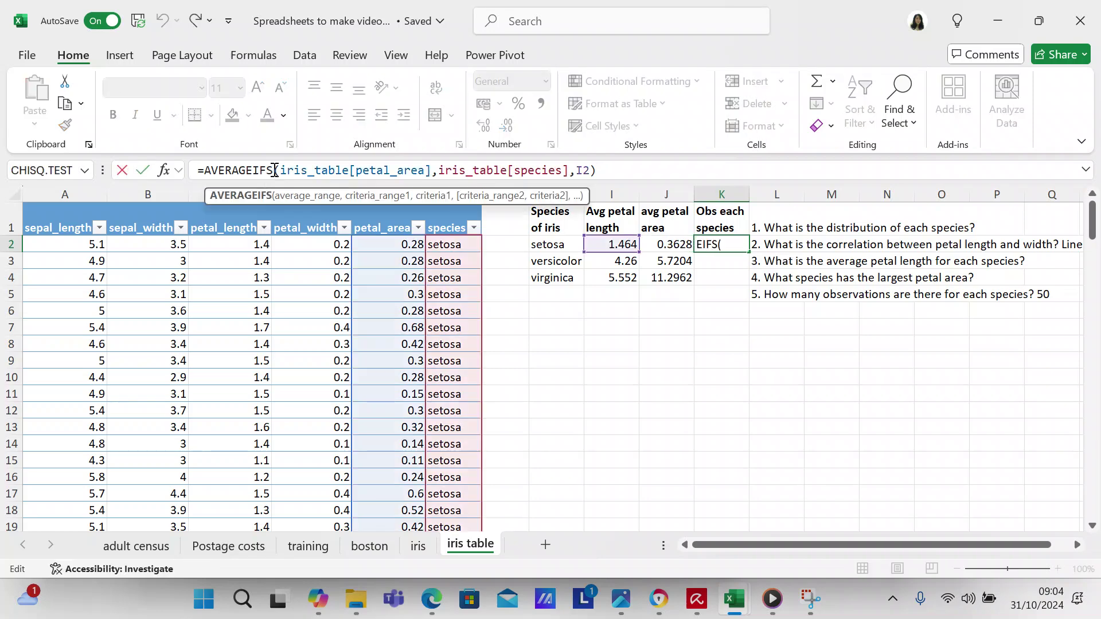
{"action": "key", "text": "BackSpace"}
{"action": "key", "text": "BackSpace"}
{"action": "key", "text": "BackSpace"}
{"action": "key", "text": "BackSpace"}
{"action": "key", "text": "BackSpace"}
{"action": "key", "text": "BackSpace"}
{"action": "key", "text": "BackSpace"}
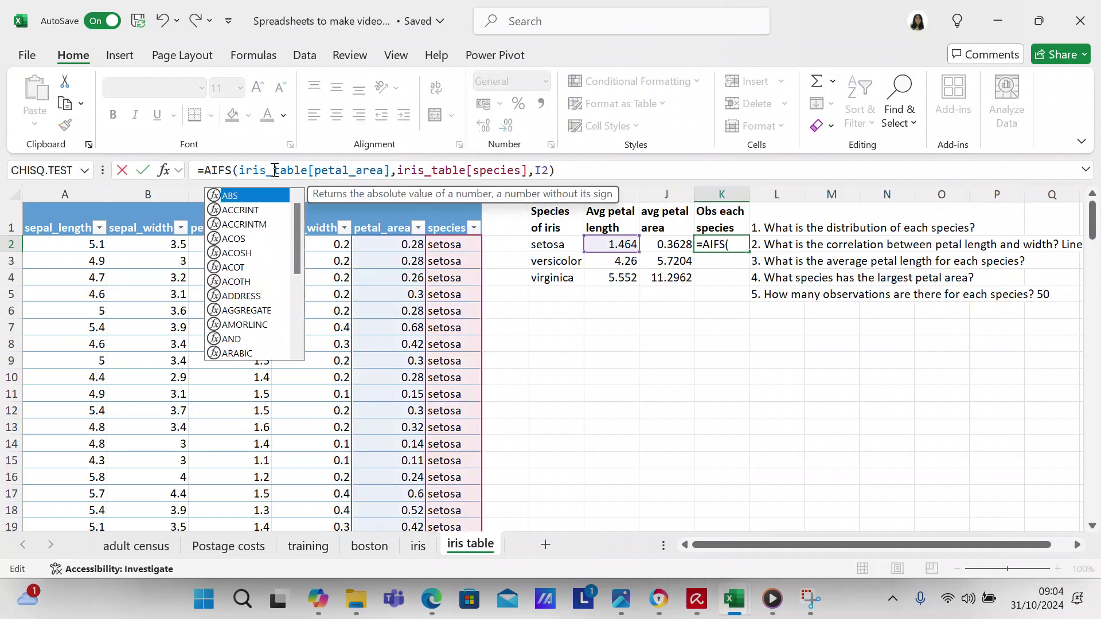
{"action": "type", "text": "count"}
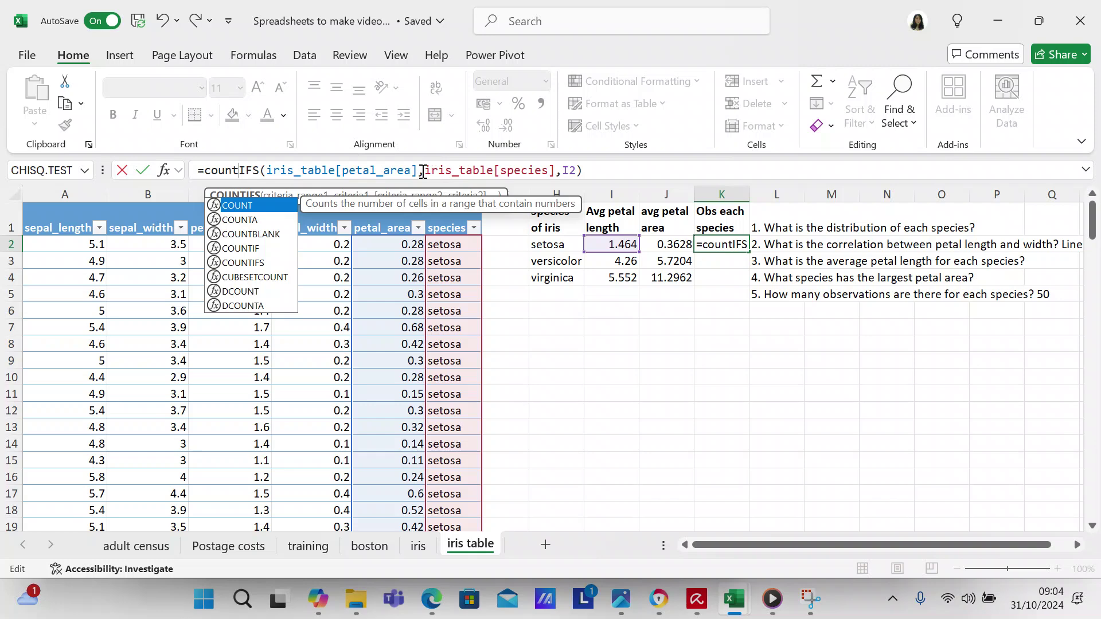
Remove the iris_table[petal_area] argument from the K2 formula, leaving iris_table[species] as the criteria range.
{"action": "left_click", "coordinate": [423, 171]}
{"action": "key", "text": "BackSpace"}
{"action": "key", "text": "BackSpace"}
{"action": "key", "text": "BackSpace"}
{"action": "key", "text": "BackSpace"}
{"action": "key", "text": "BackSpace"}
{"action": "key", "text": "BackSpace"}
{"action": "key", "text": "BackSpace"}
{"action": "key", "text": "BackSpace"}
{"action": "key", "text": "BackSpace"}
{"action": "key", "text": "BackSpace"}
{"action": "key", "text": "BackSpace"}
{"action": "key", "text": "BackSpace"}
{"action": "key", "text": "BackSpace"}
{"action": "key", "text": "BackSpace"}
{"action": "key", "text": "BackSpace"}
{"action": "key", "text": "BackSpace"}
{"action": "key", "text": "BackSpace"}
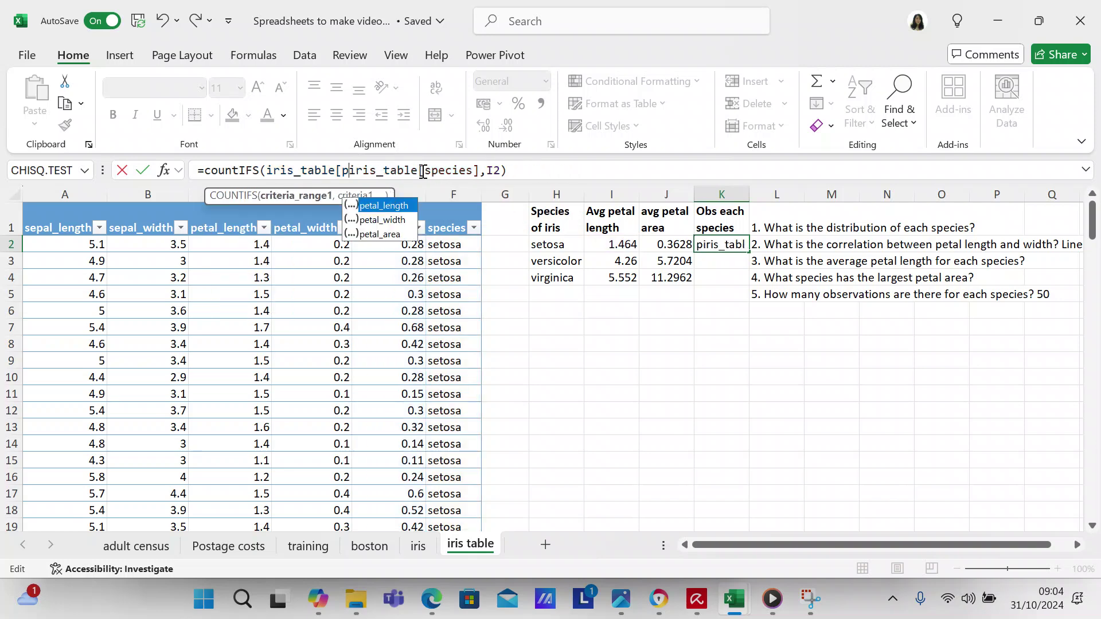
{"action": "key", "text": "Delete"}
{"action": "key", "text": "Delete"}
{"action": "key", "text": "Delete"}
{"action": "key", "text": "Delete"}
{"action": "key", "text": "Delete"}
{"action": "key", "text": "Delete"}
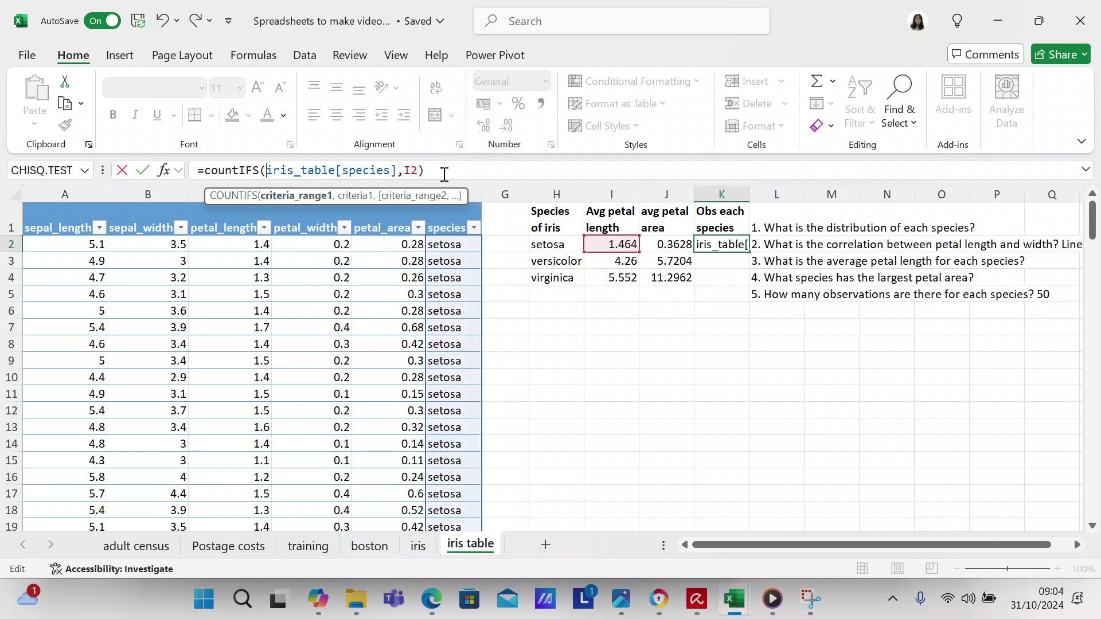
Set the criterion reference to H2 so that the K2 formula reads =COUNTIFS(iris_table[species],H2).
{"action": "left_click", "coordinate": [411, 172]}
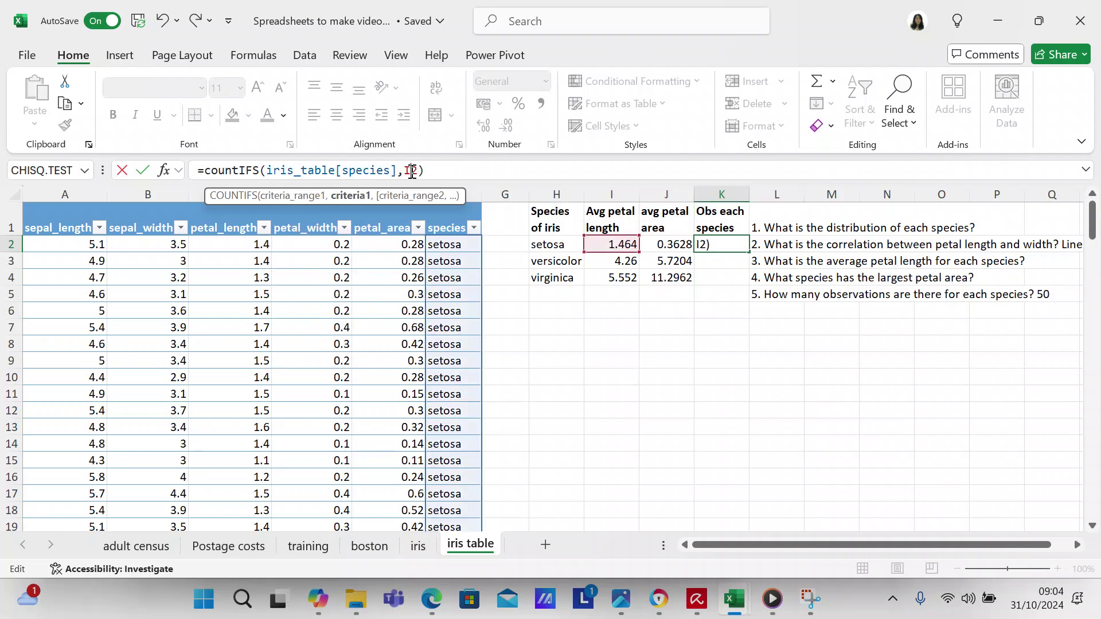
{"action": "key", "text": "BackSpace"}
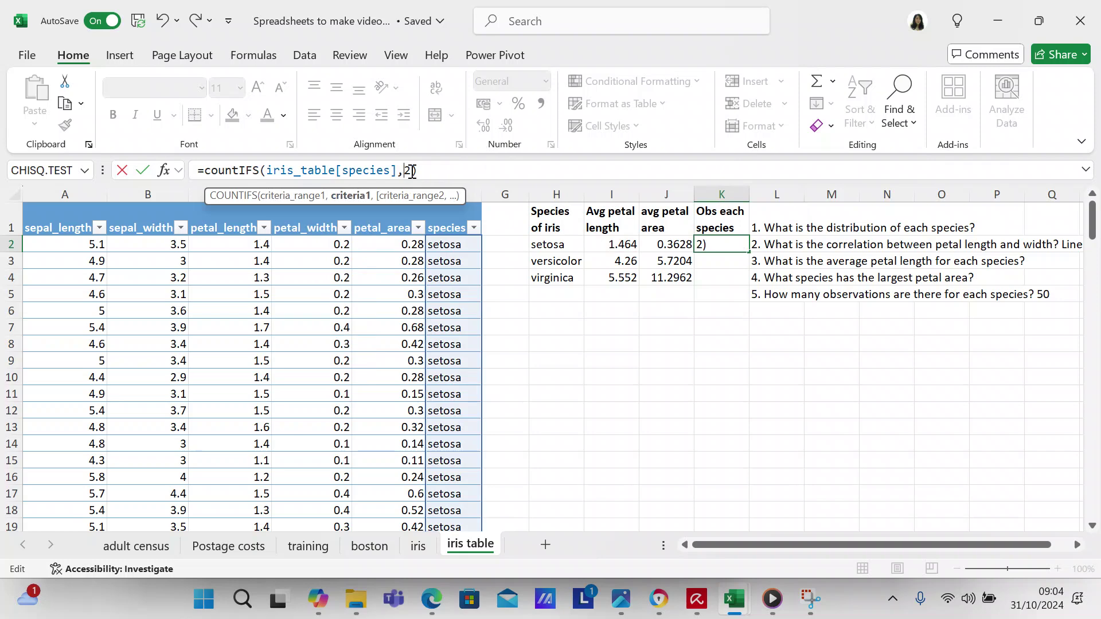
{"action": "type", "text": "h"}
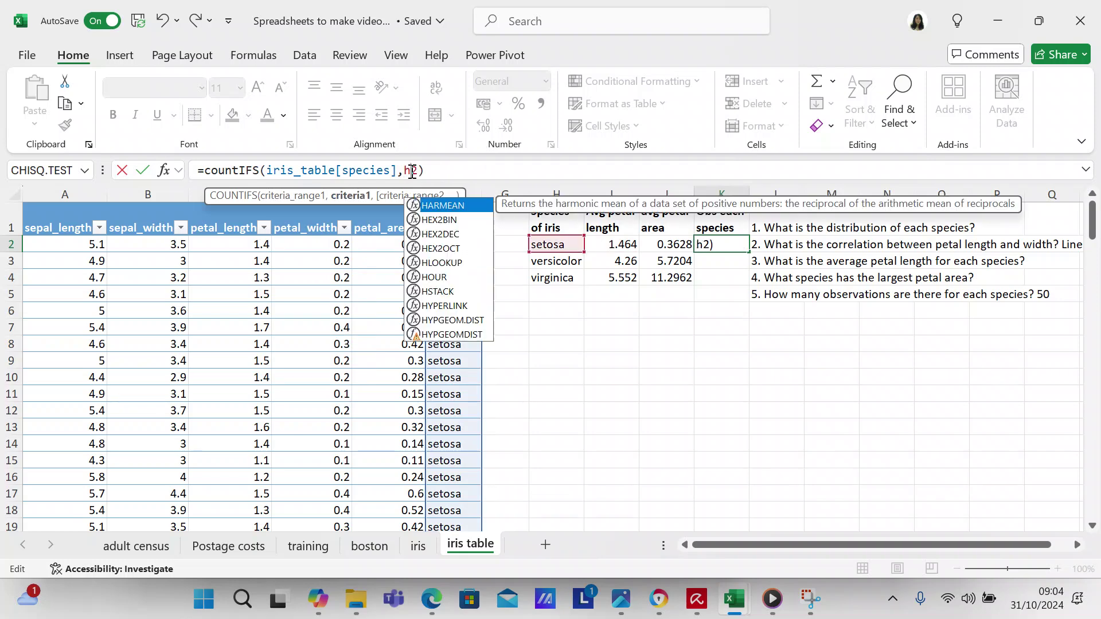
{"action": "key", "text": "Return"}
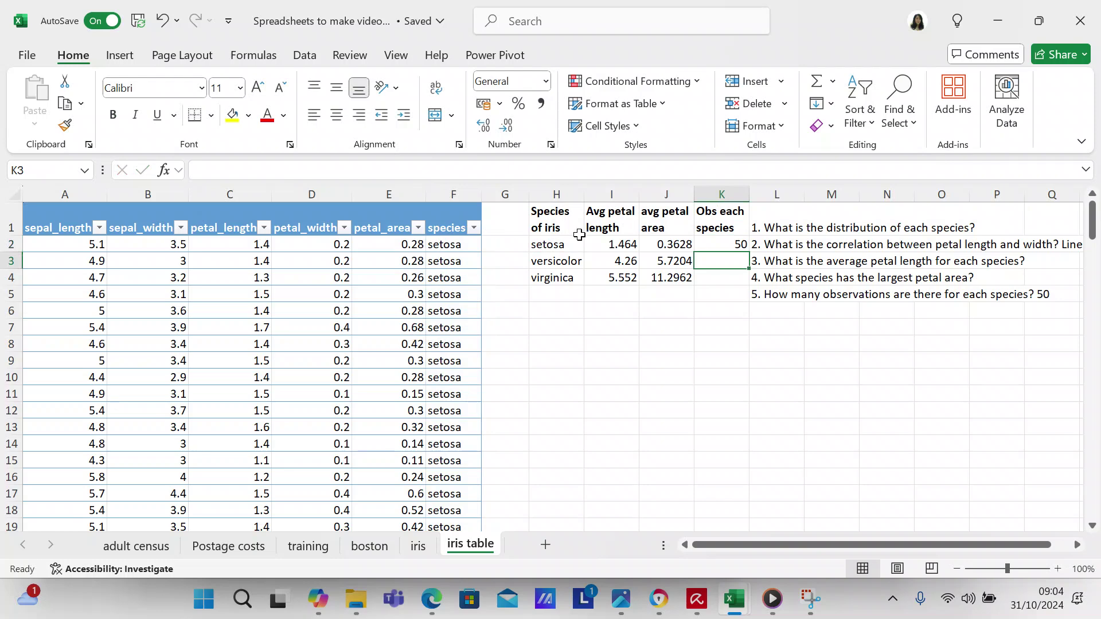
Copy the COUNTIFS formula from K2 into K3 and K4 for versicolor and virginica.
{"action": "left_click", "coordinate": [705, 243]}
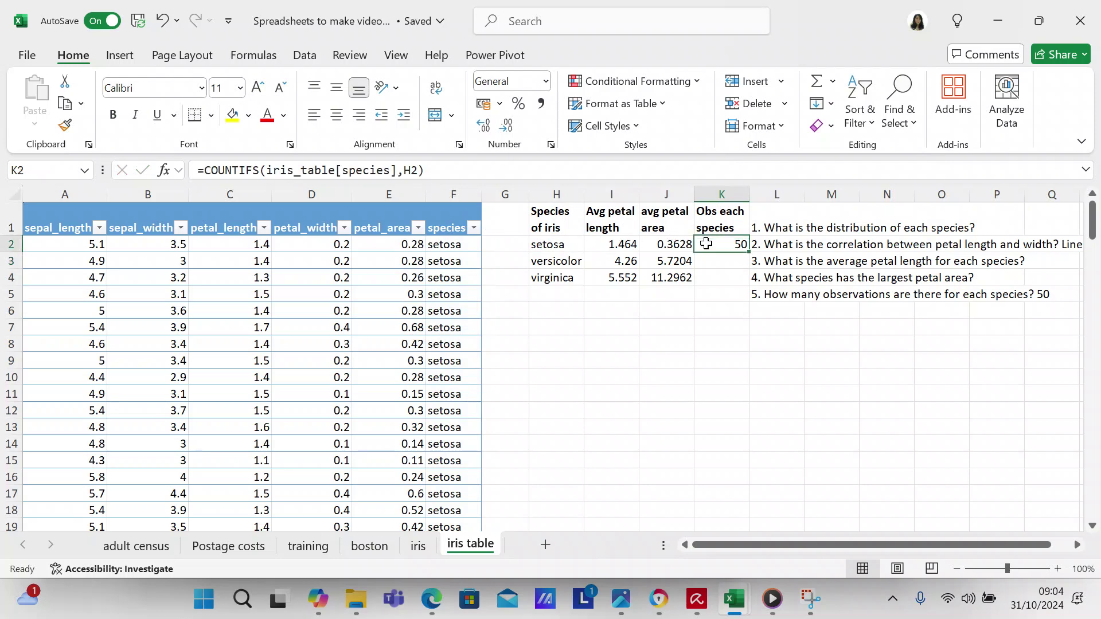
{"action": "key", "text": "ctrl+c"}
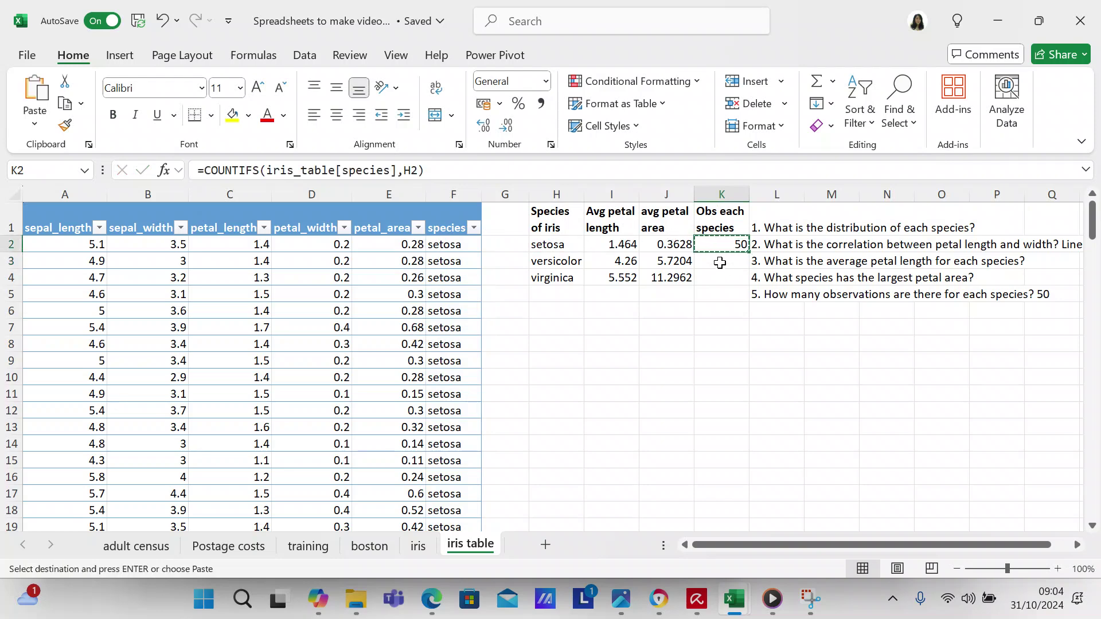
{"action": "left_click", "coordinate": [720, 262]}
{"action": "left_click_drag", "start_coordinate": [720, 263], "coordinate": [720, 278]}
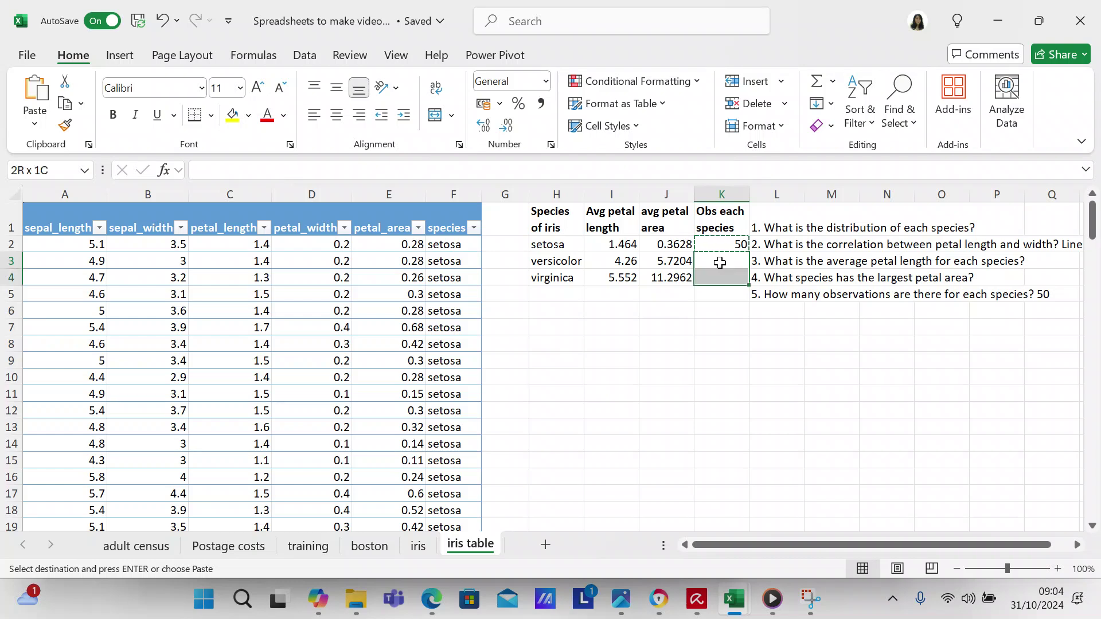
{"action": "key", "text": "ctrl+v"}
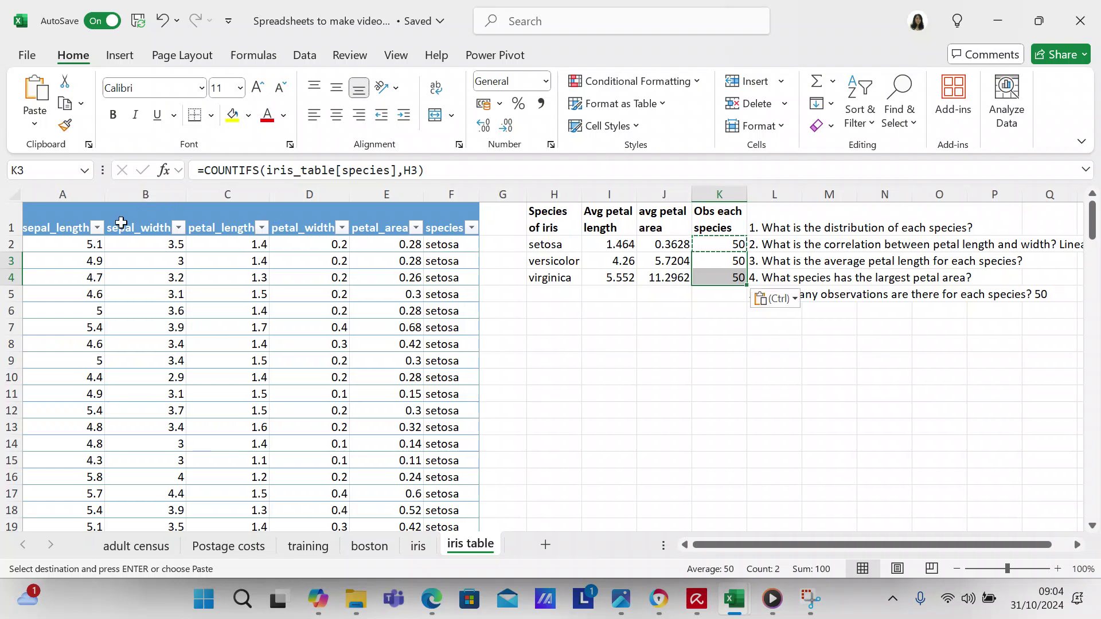
Try a narrower sepal_length column and undo the width change.
{"action": "left_click_drag", "start_coordinate": [104, 195], "coordinate": [86, 195]}
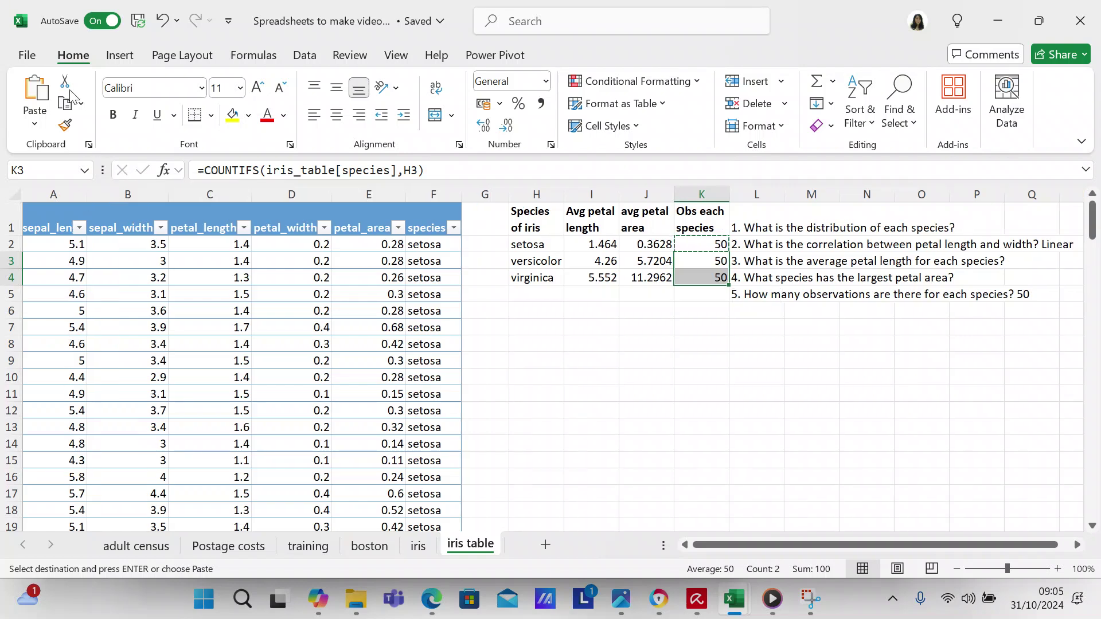
{"action": "left_click", "coordinate": [163, 22]}
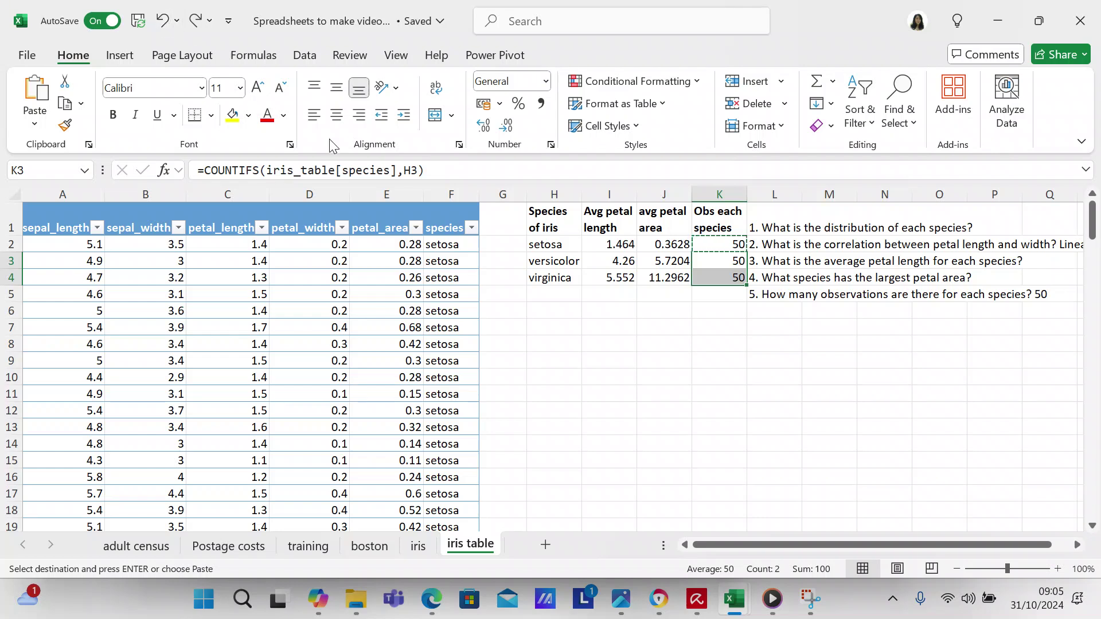
{"action": "left_click", "coordinate": [685, 394]}
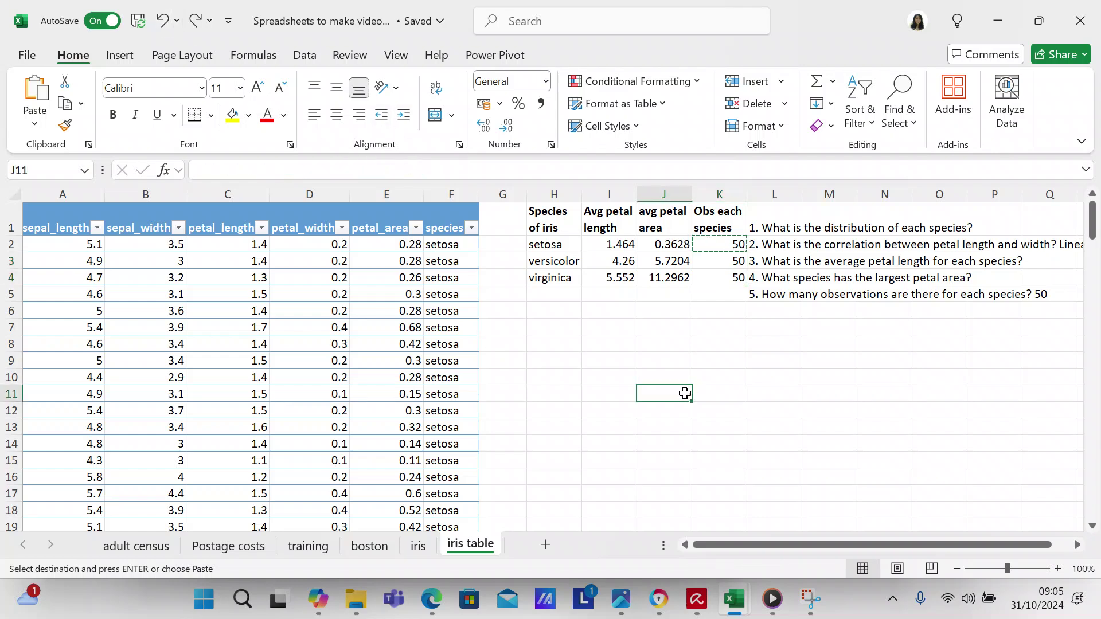
{"action": "key", "text": "Escape"}
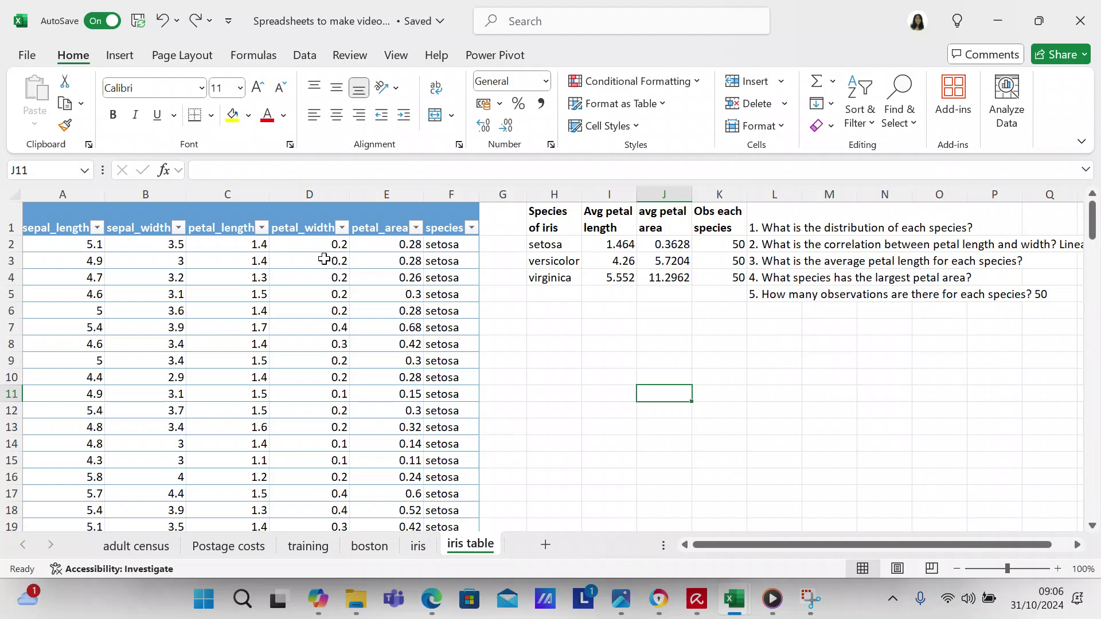
Test the summary formulas by changing the setosa petal_length in C2 to 10 and restoring it to 1.4.
{"action": "left_click", "coordinate": [261, 245]}
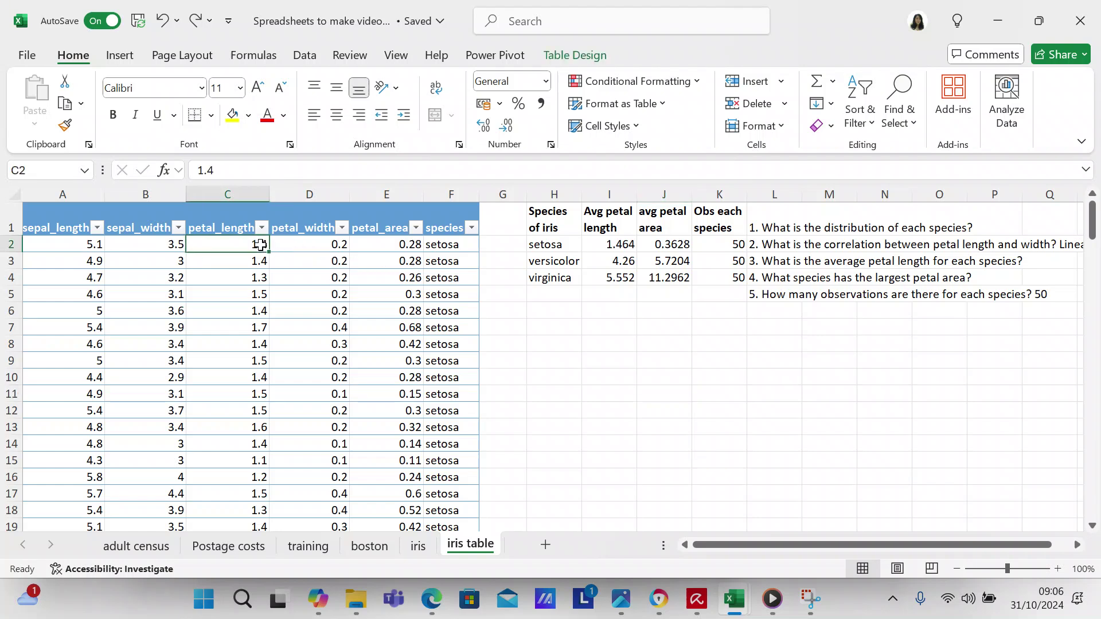
{"action": "type", "text": "10"}
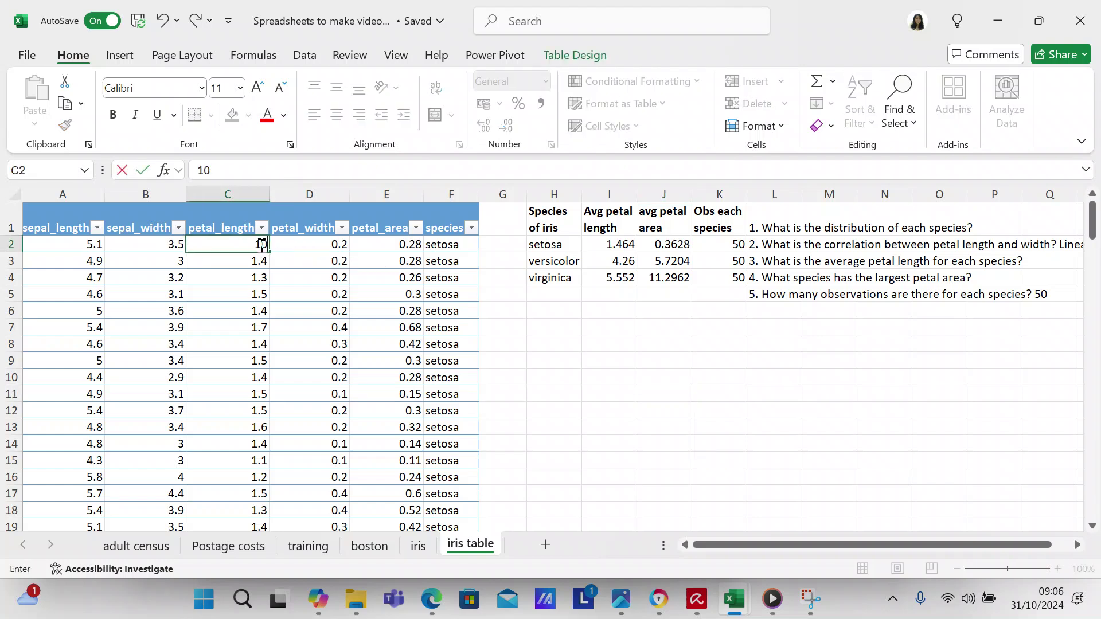
{"action": "key", "text": "Return"}
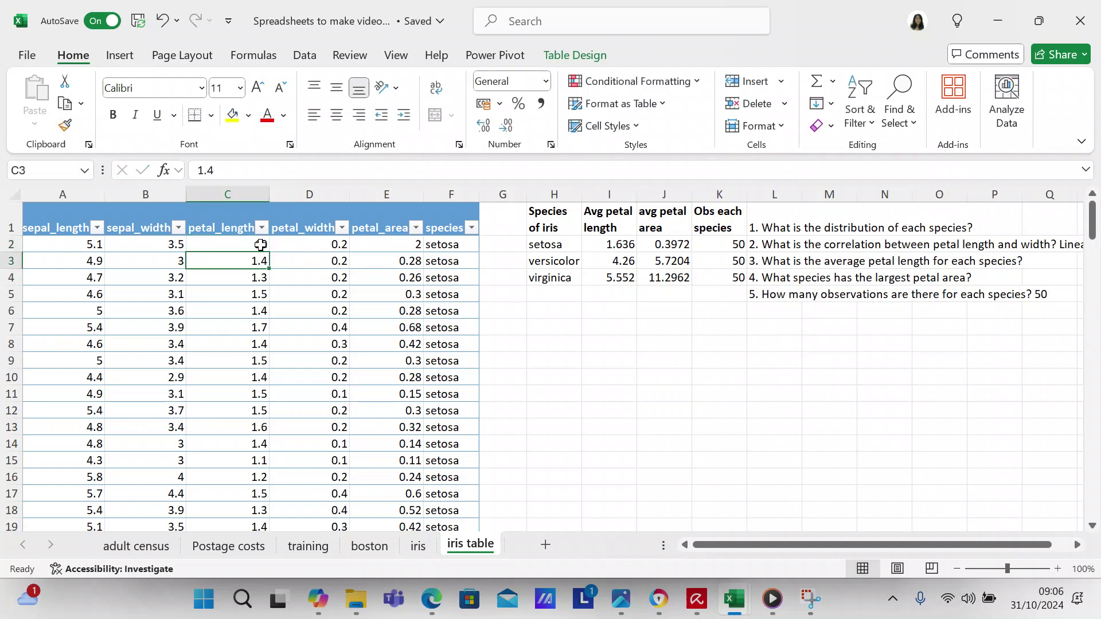
{"action": "left_click", "coordinate": [261, 245]}
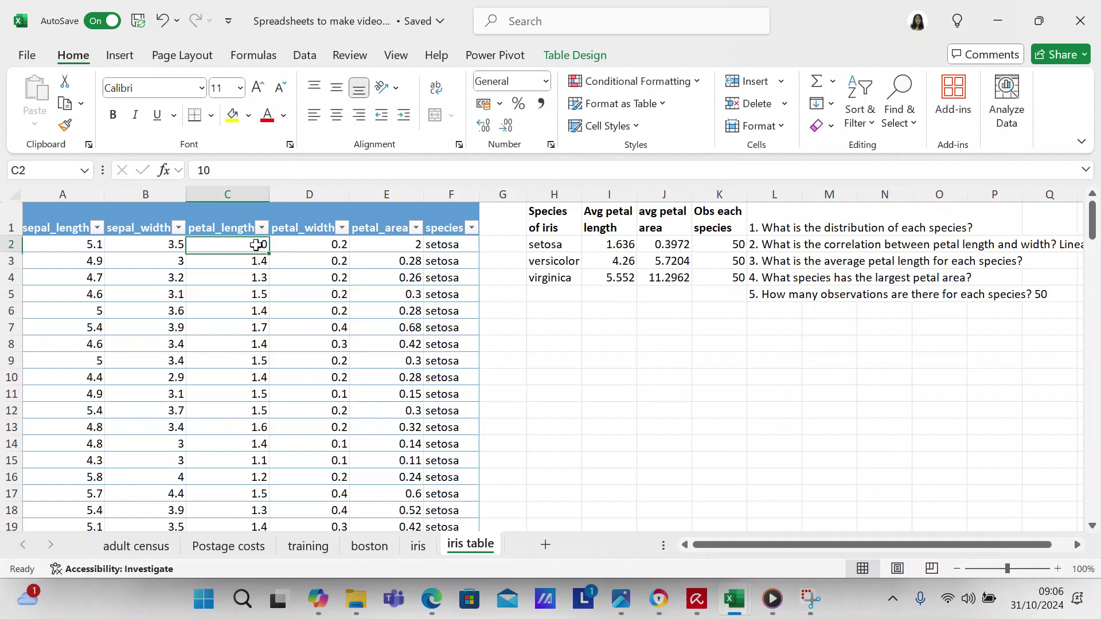
{"action": "type", "text": "1."}
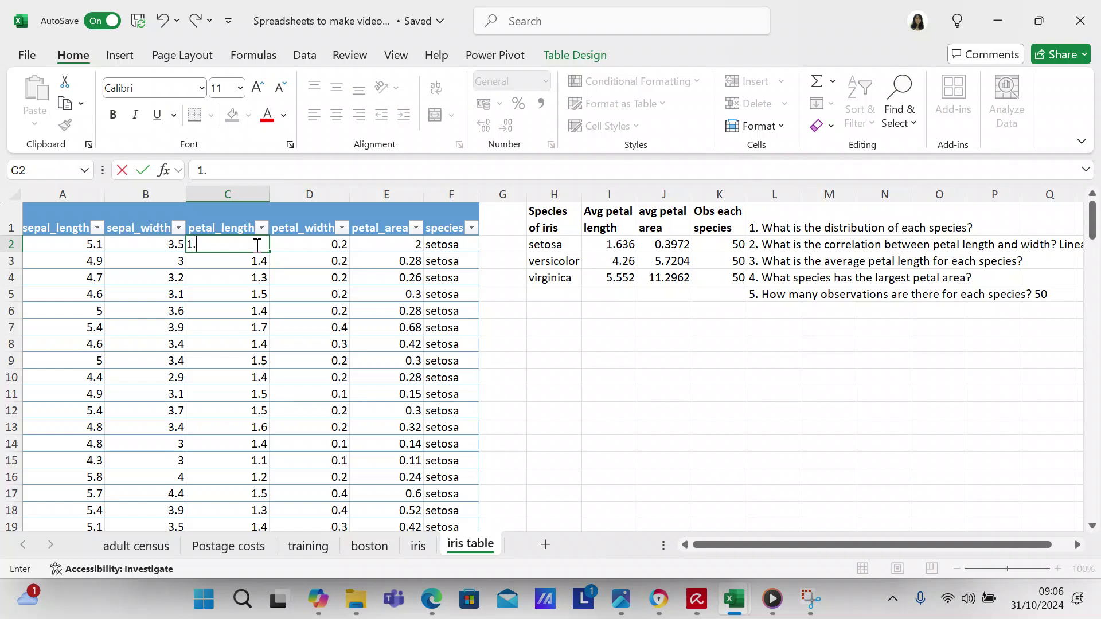
{"action": "type", "text": "4"}
{"action": "key", "text": "Return"}
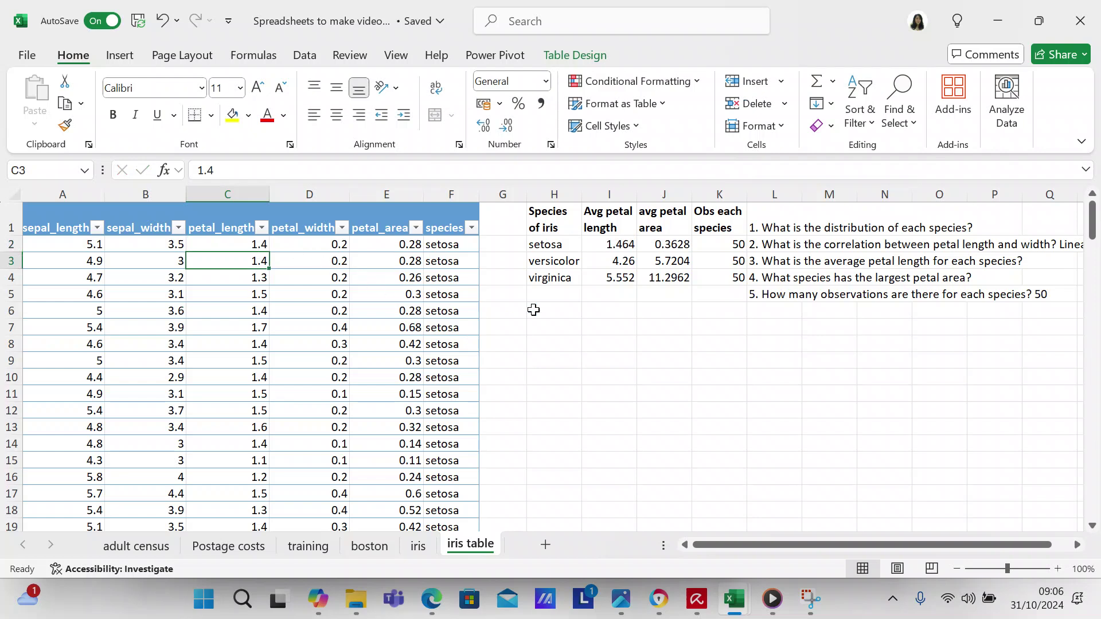
{"action": "left_click", "coordinate": [566, 312]}
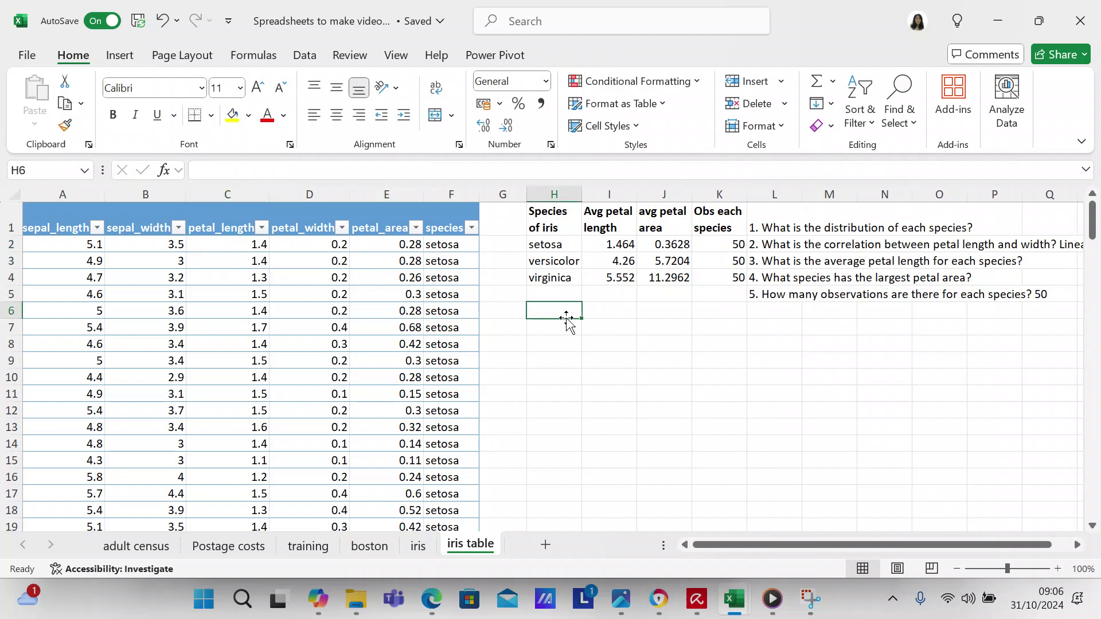